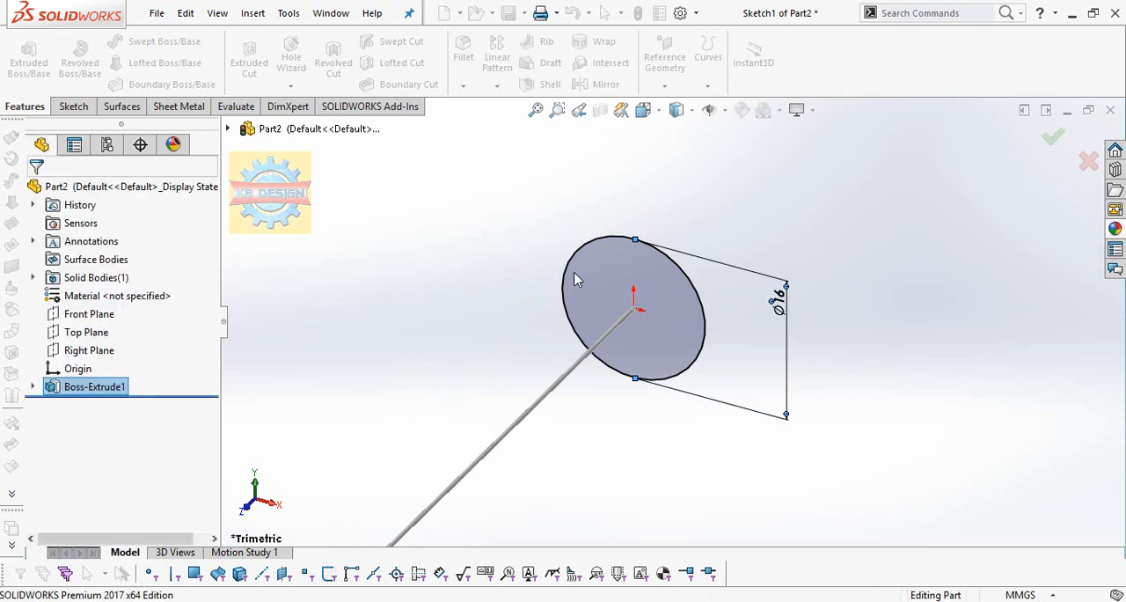
Sketch on the rod's end face its converted outline and a concentric circle about 9.24 mm in diameter.
{"action": "scroll", "coordinate": [577, 273], "scroll_direction": "up", "scroll_amount": 6}
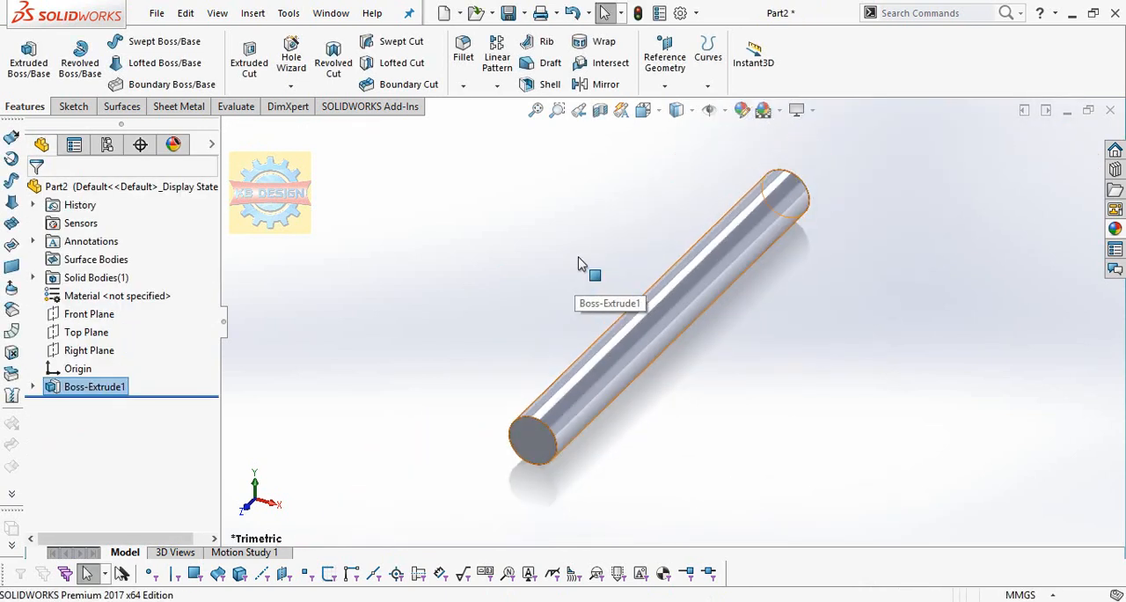
{"action": "left_click", "coordinate": [552, 445]}
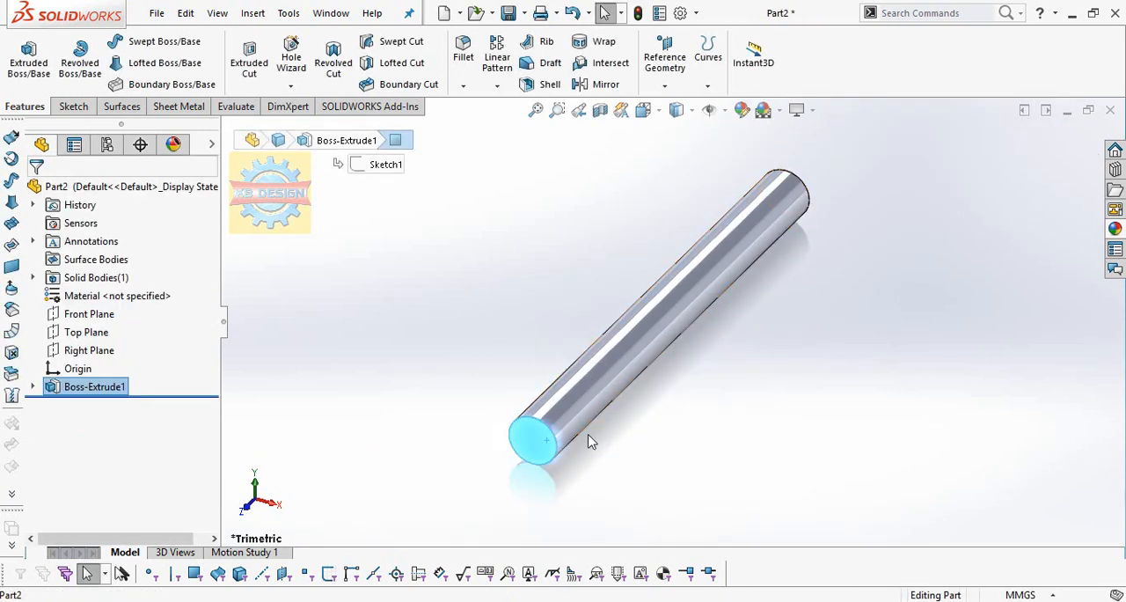
{"action": "left_click", "coordinate": [74, 105]}
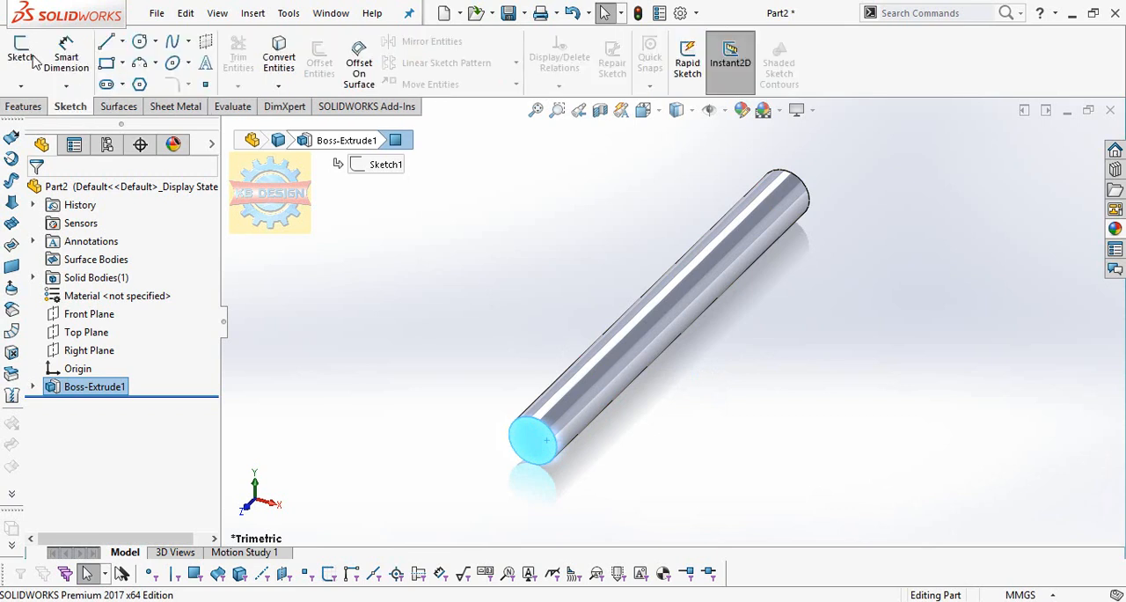
{"action": "left_click", "coordinate": [32, 58]}
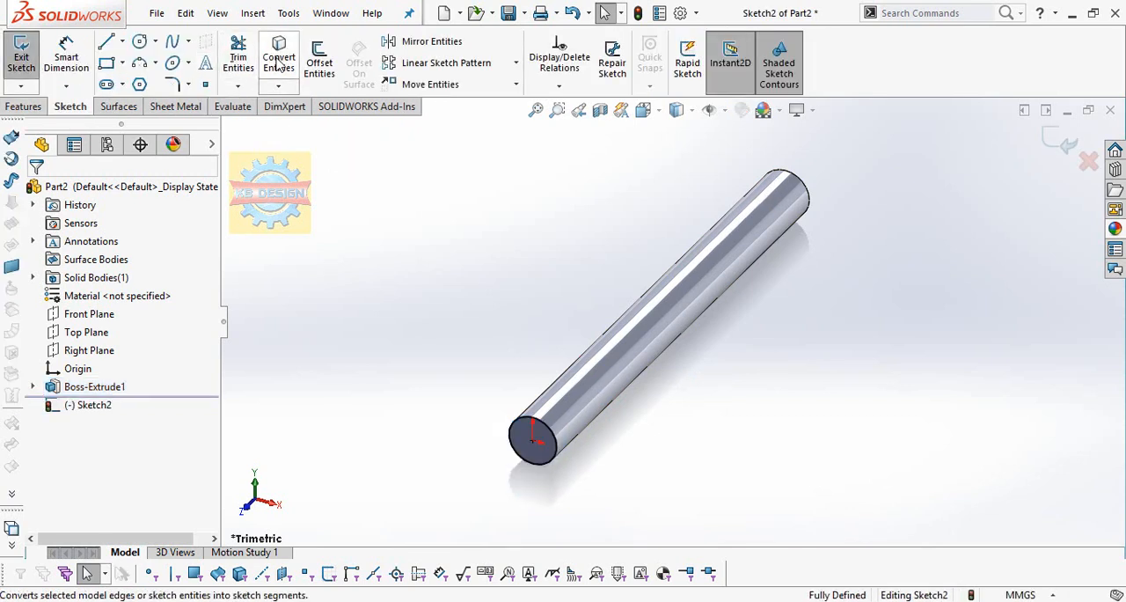
{"action": "left_click", "coordinate": [139, 41]}
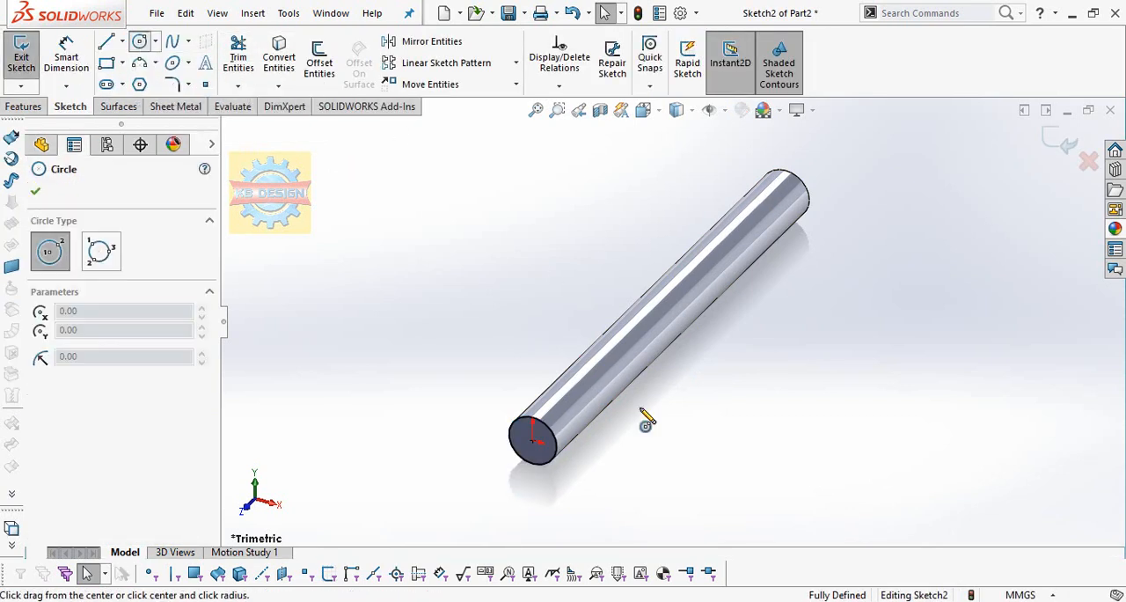
{"action": "left_click", "coordinate": [532, 433]}
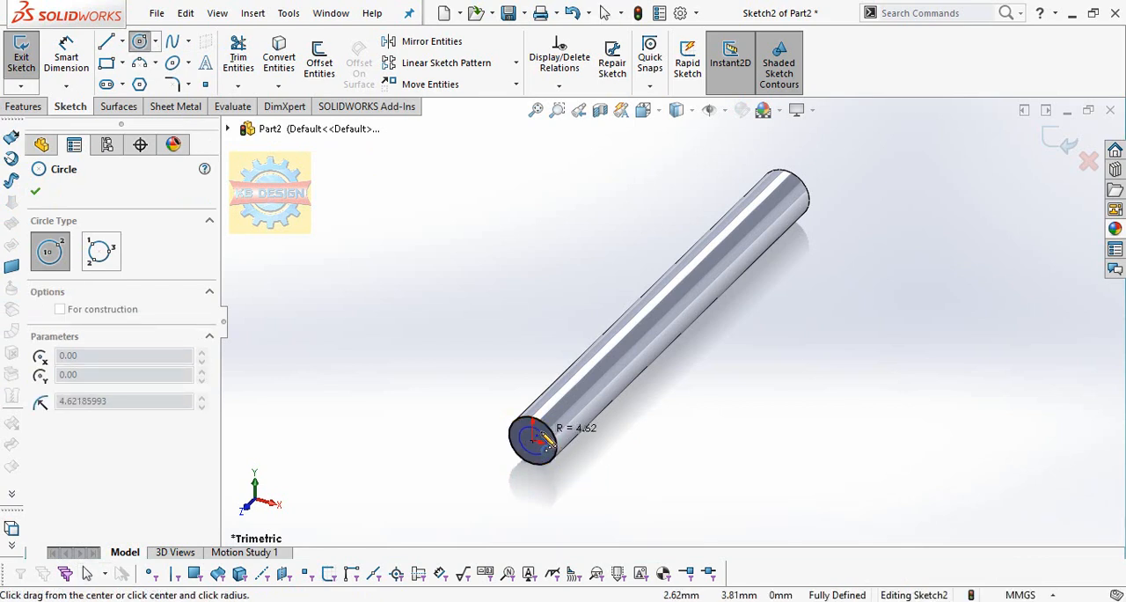
{"action": "left_click", "coordinate": [545, 439]}
{"action": "key", "text": "Escape"}
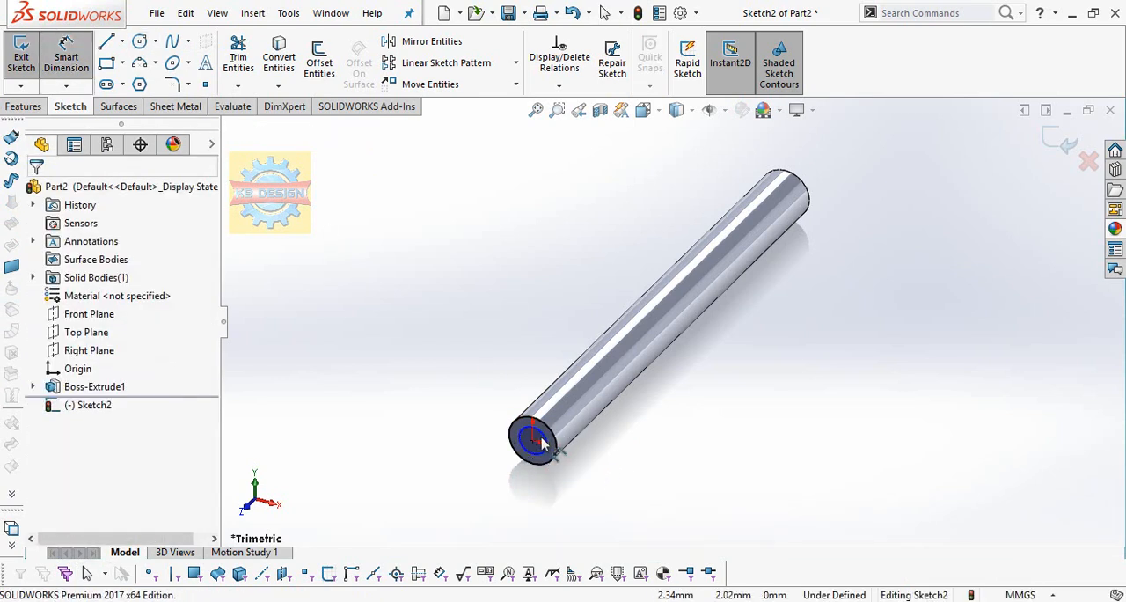
Dimension the inner circle's diameter to 10 mm.
{"action": "left_click", "coordinate": [543, 444]}
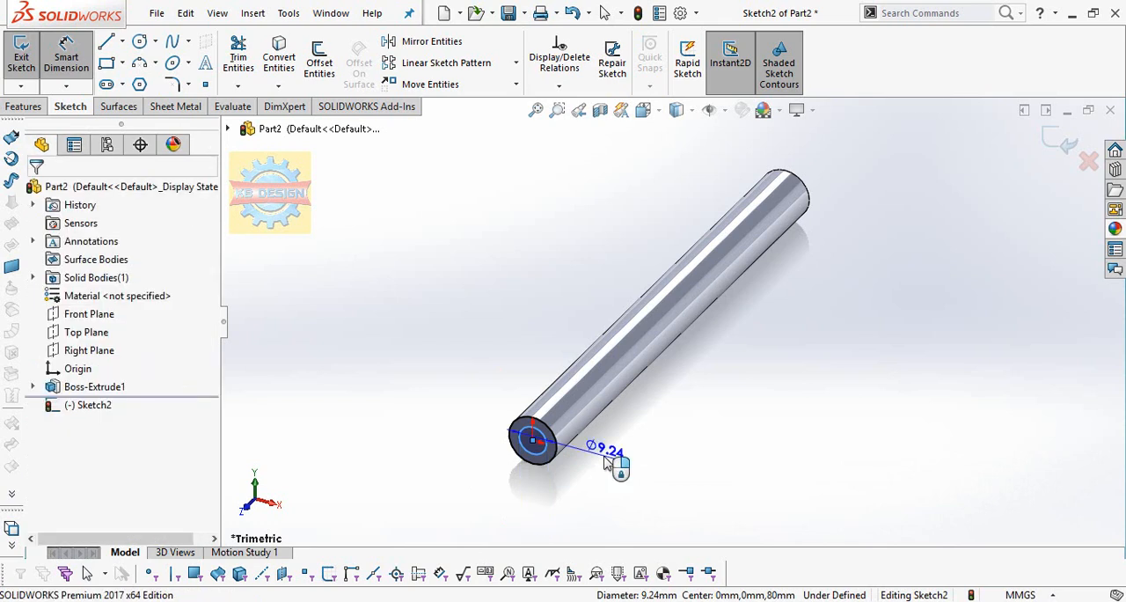
{"action": "left_click", "coordinate": [609, 462]}
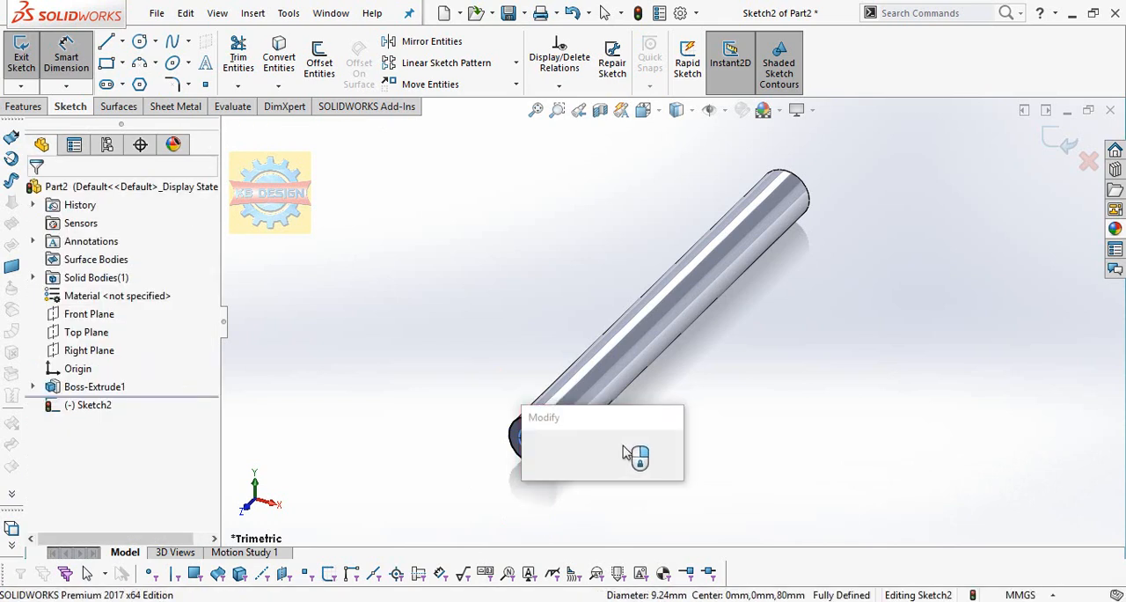
{"action": "key", "text": "Return"}
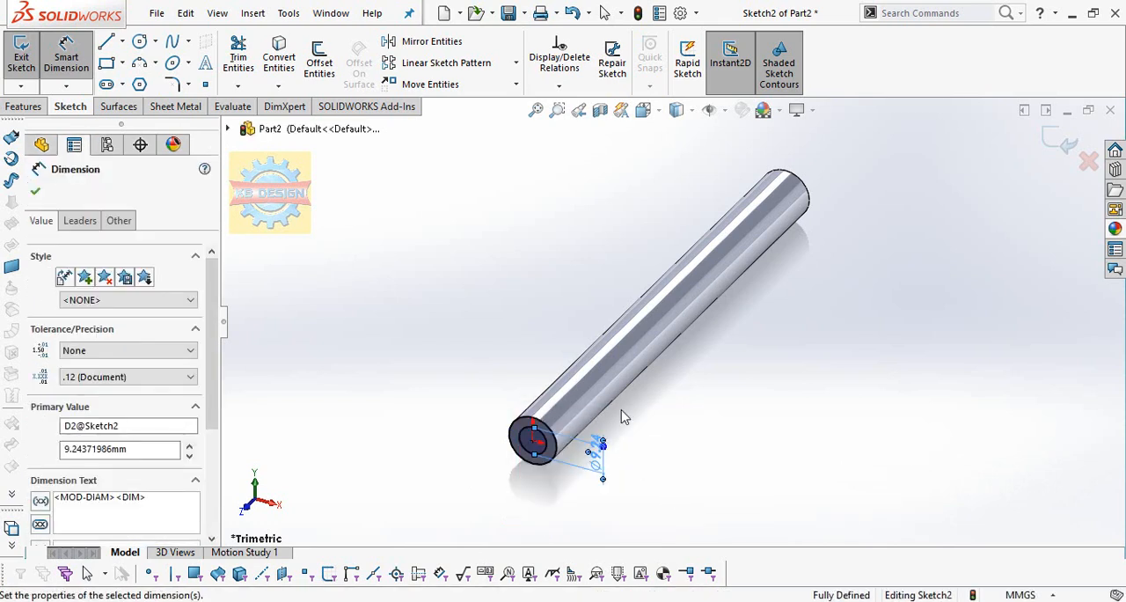
Cut-extrude the ring around the 10 mm circle to a blind depth of 70 mm along the rod.
{"action": "left_click", "coordinate": [21, 107]}
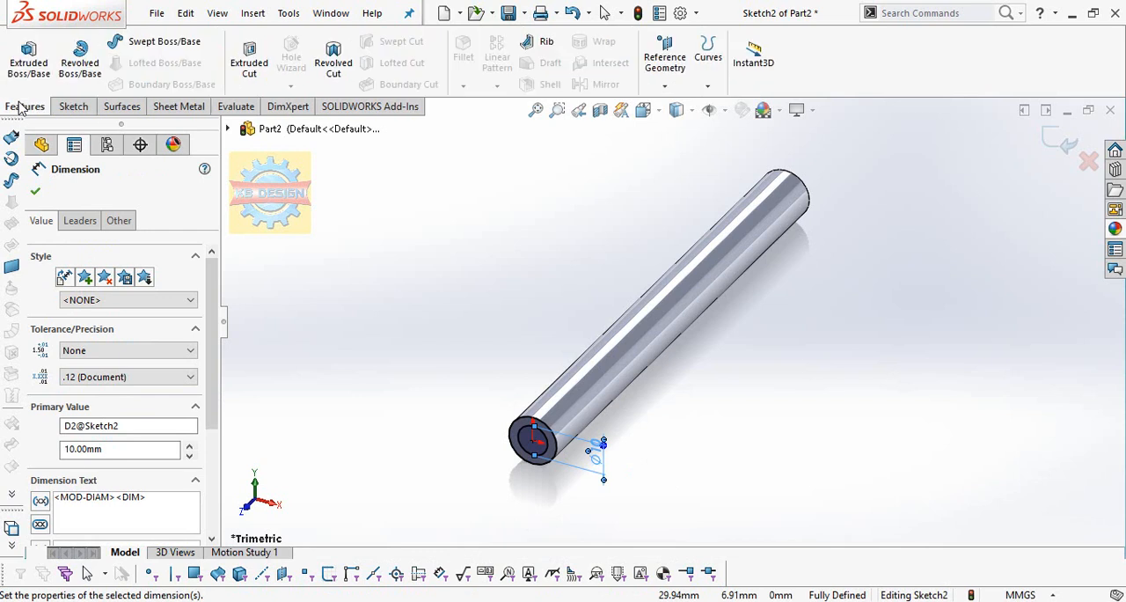
{"action": "left_click", "coordinate": [249, 58]}
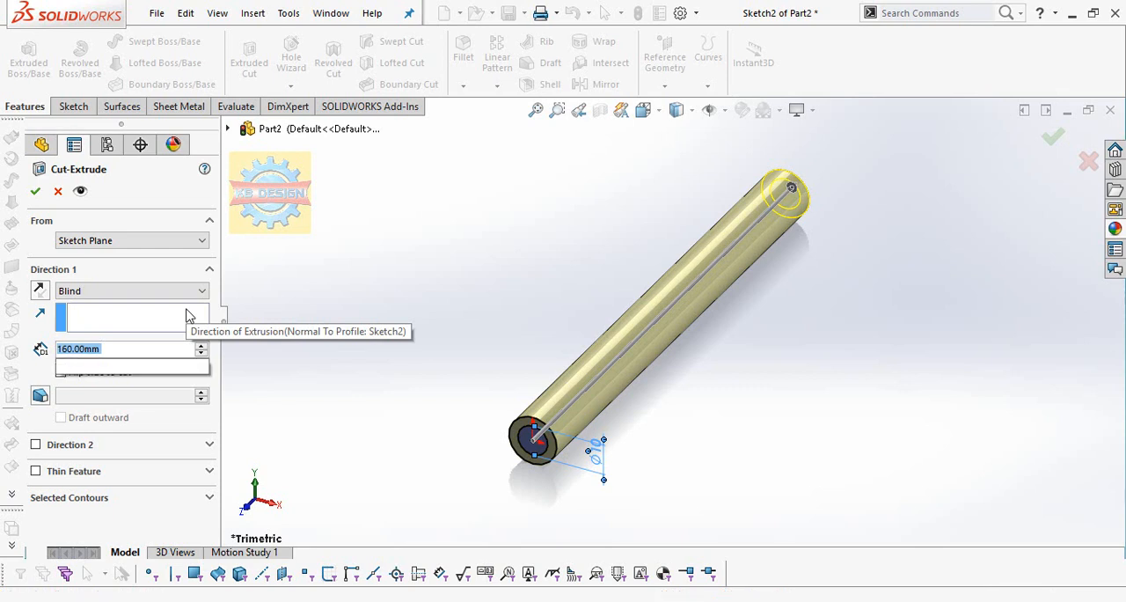
{"action": "type", "text": "60"}
{"action": "key", "text": "Return"}
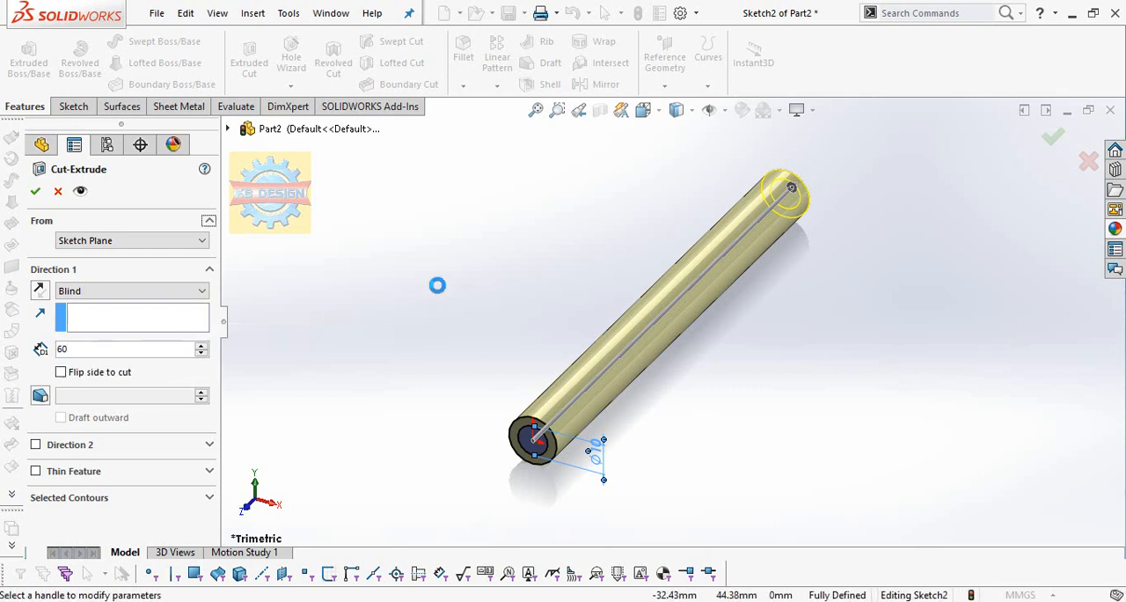
{"action": "middle_click_drag", "start_coordinate": [343, 235], "coordinate": [264, 238]}
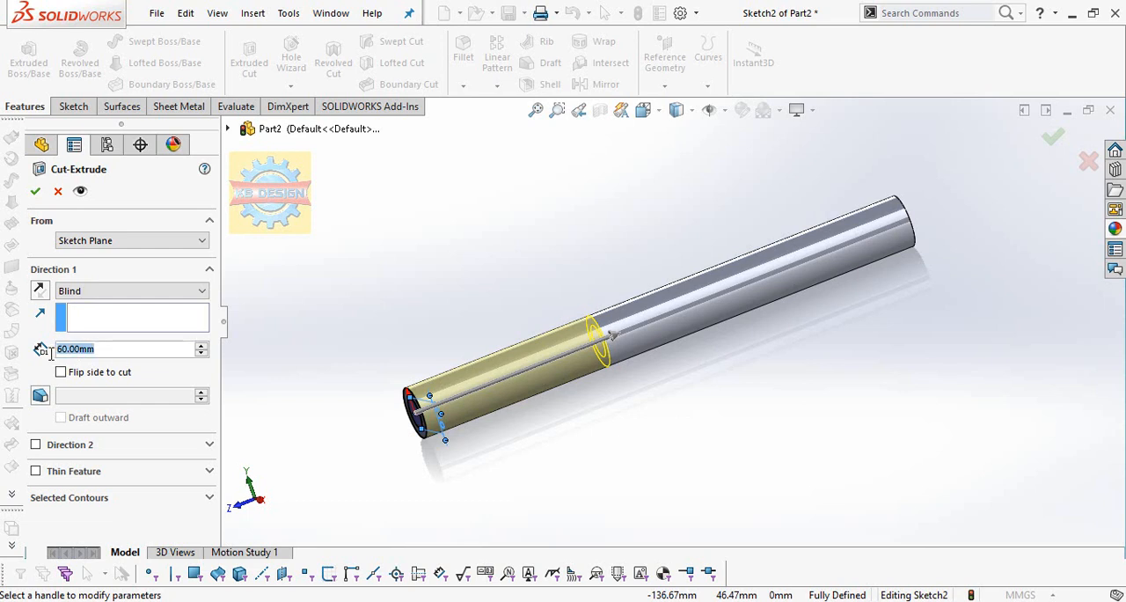
{"action": "type", "text": "70"}
{"action": "key", "text": "Return"}
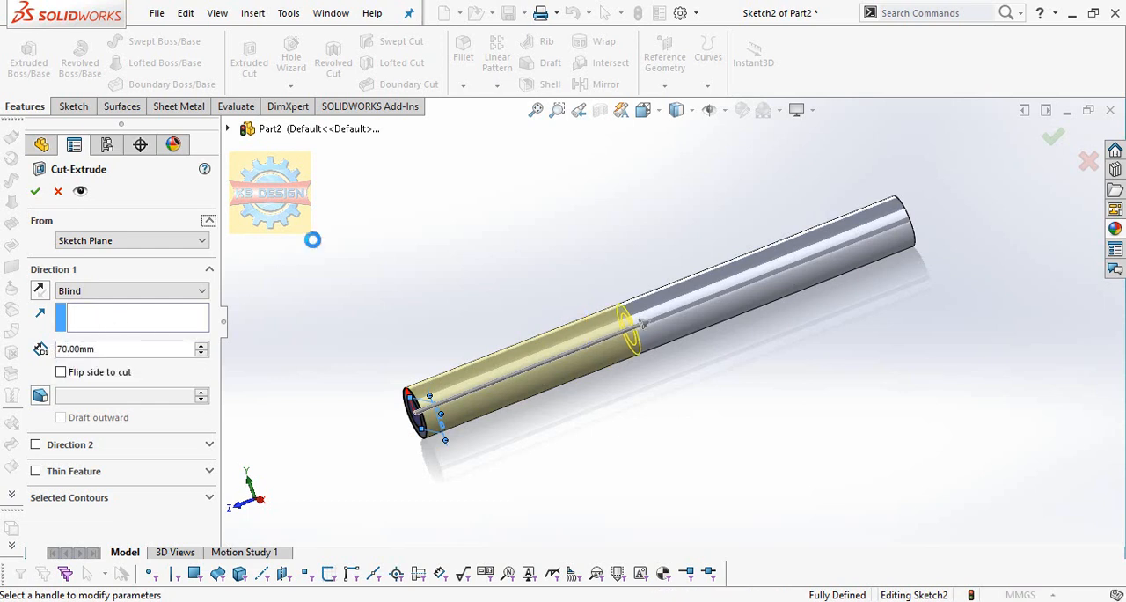
{"action": "left_click", "coordinate": [35, 192]}
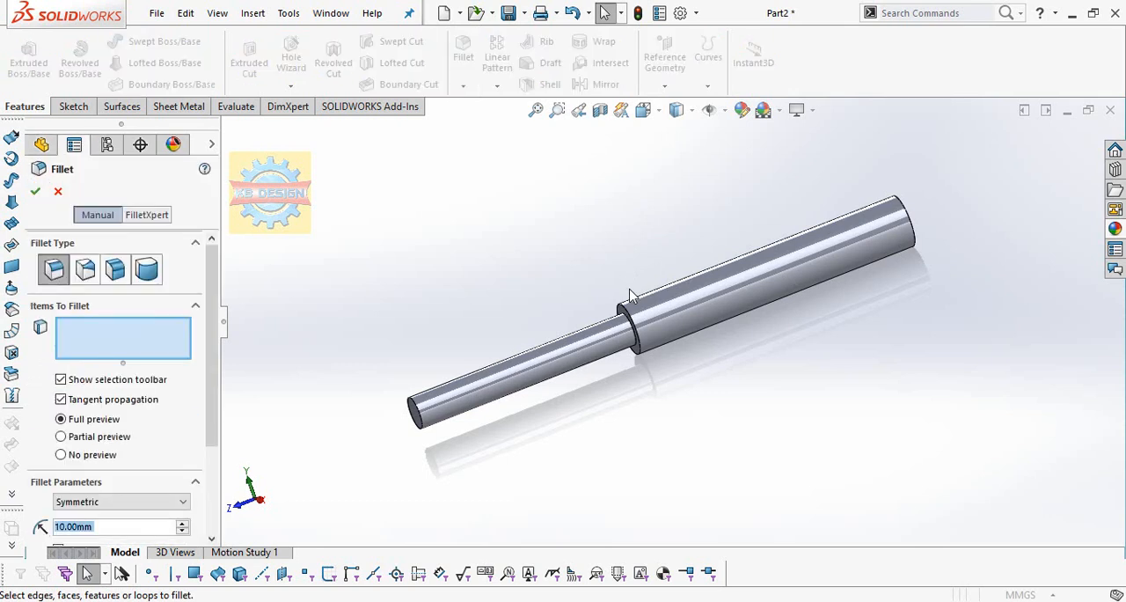
Fillet the thick section's outer edges at the shoulder and at the far end with a 5 mm radius.
{"action": "type", "text": "5"}
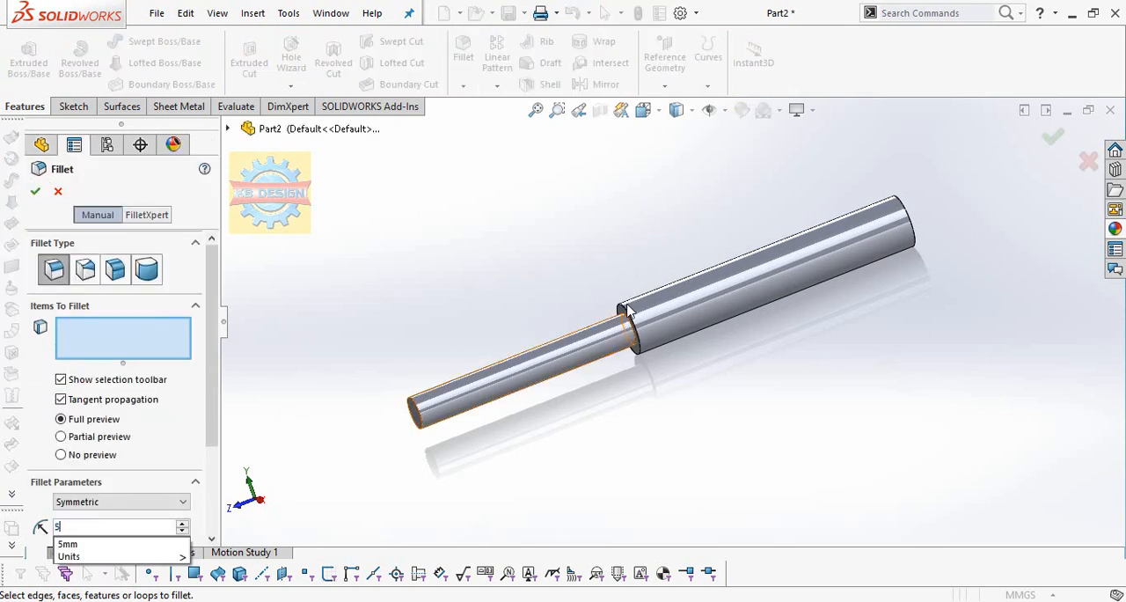
{"action": "left_click", "coordinate": [623, 308]}
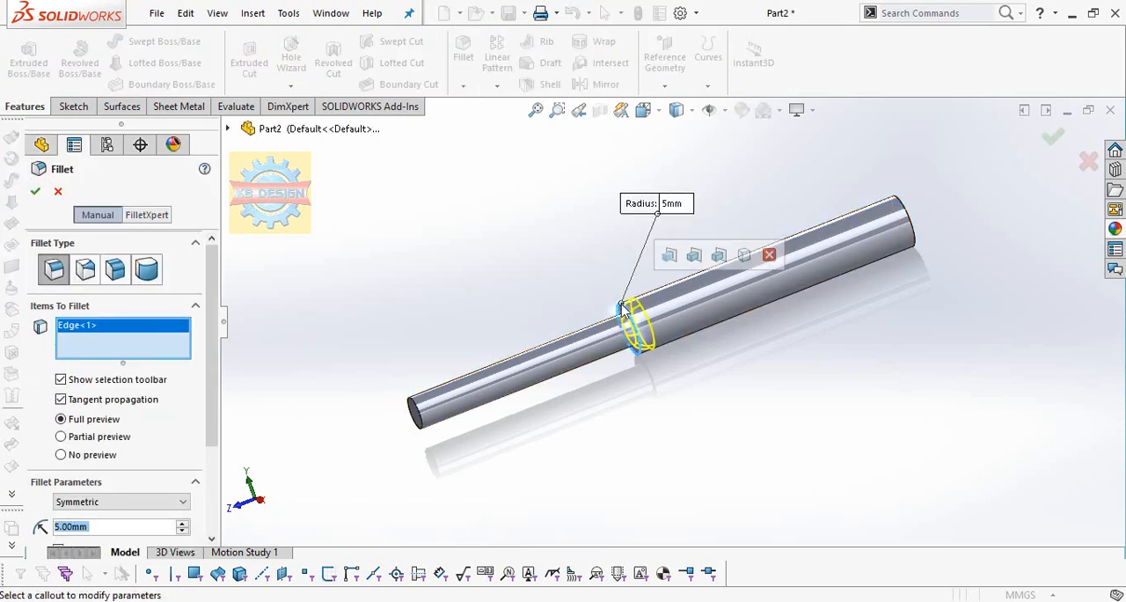
{"action": "left_click", "coordinate": [909, 227]}
{"action": "left_click", "coordinate": [36, 192]}
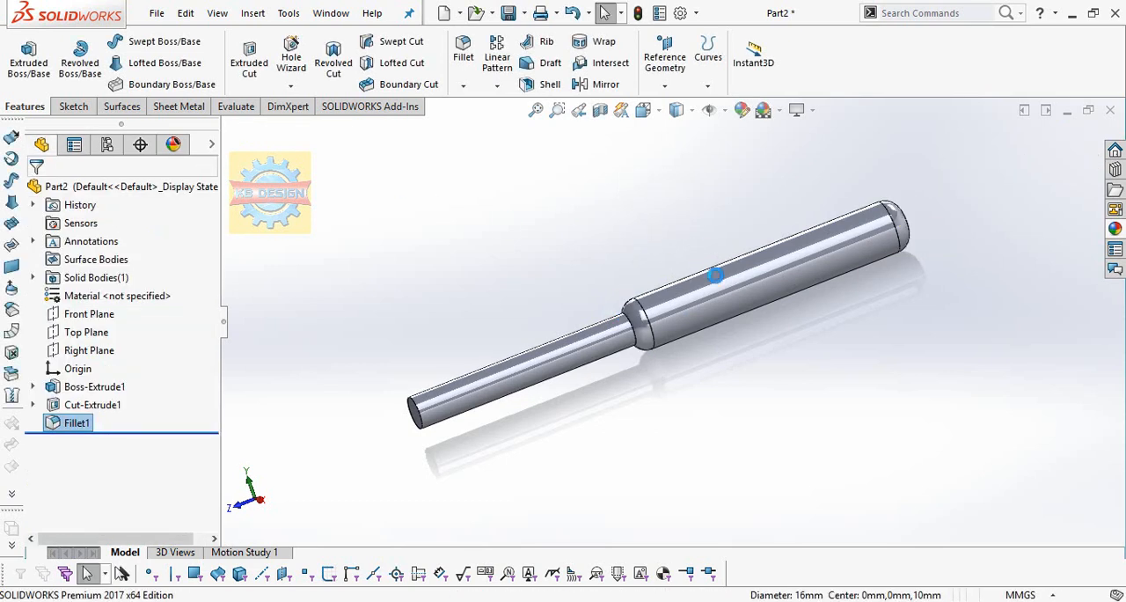
Create a reference plane coincident with the circular edge where the shoulder fillet meets the thick cylinder.
{"action": "middle_click_drag", "start_coordinate": [683, 329], "coordinate": [700, 415]}
{"action": "scroll", "coordinate": [701, 414], "scroll_direction": "up", "scroll_amount": 3}
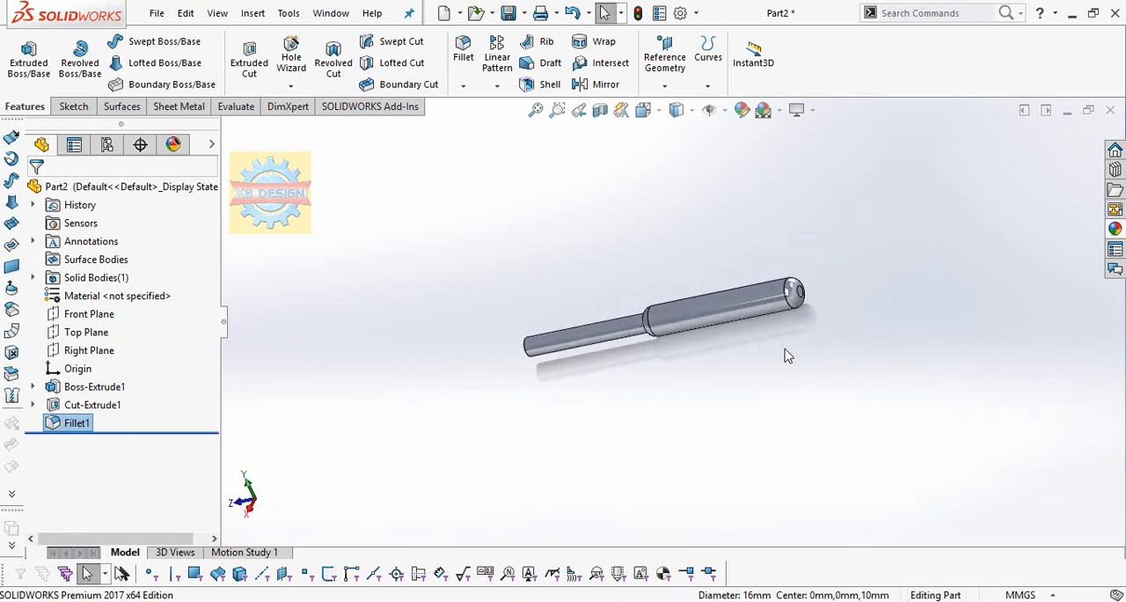
{"action": "middle_click_drag", "start_coordinate": [787, 355], "coordinate": [748, 352]}
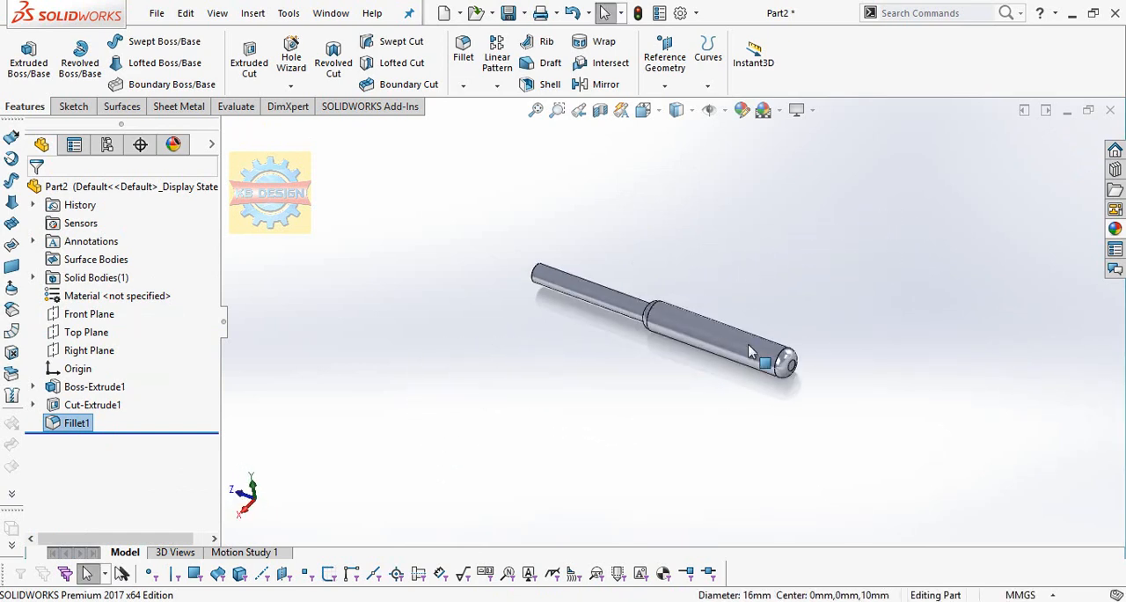
{"action": "scroll", "coordinate": [728, 286], "scroll_direction": "down", "scroll_amount": 4}
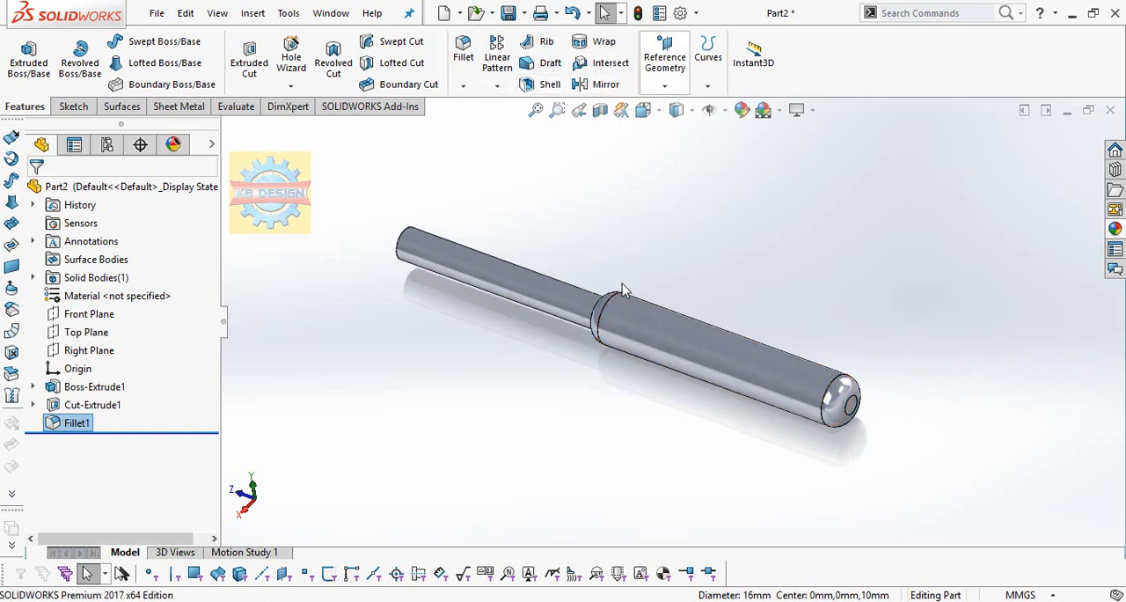
{"action": "left_click", "coordinate": [613, 306]}
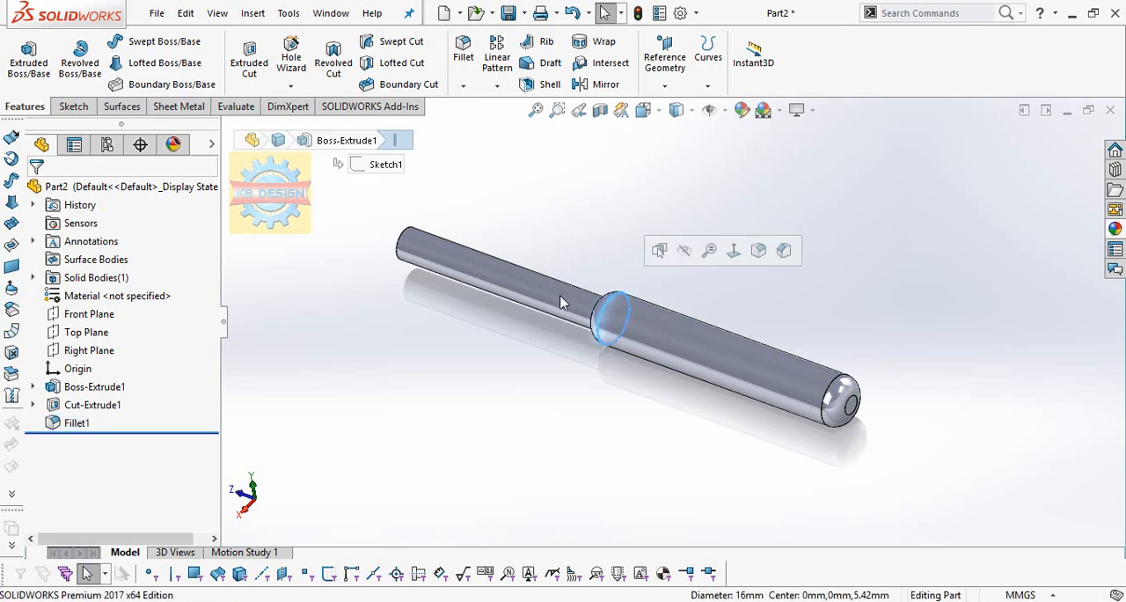
{"action": "left_click", "coordinate": [643, 163]}
{"action": "left_click", "coordinate": [664, 85]}
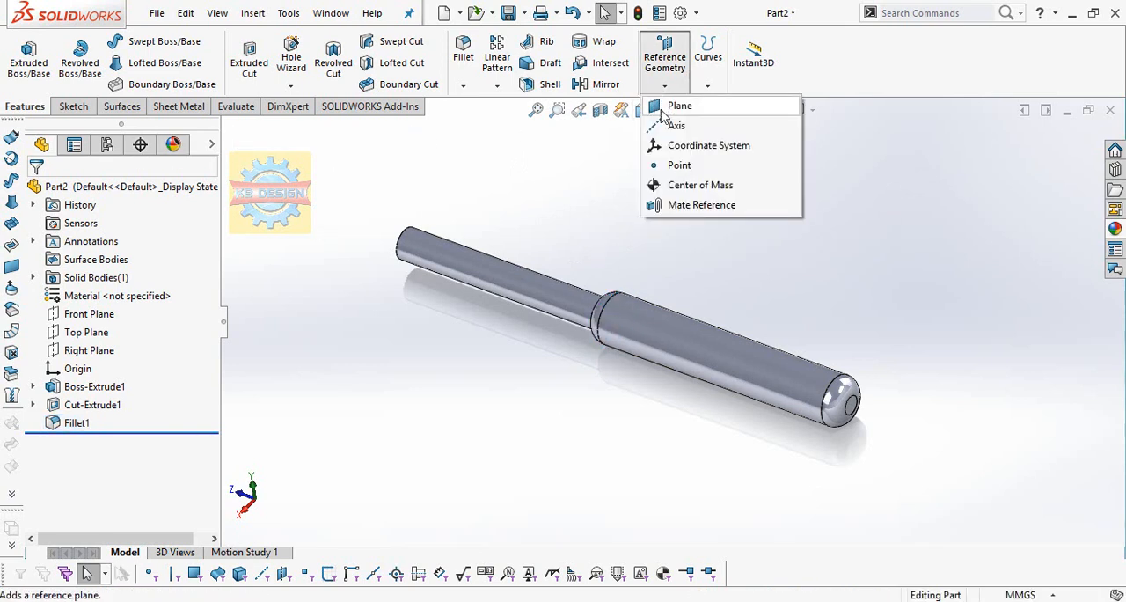
{"action": "left_click", "coordinate": [661, 110]}
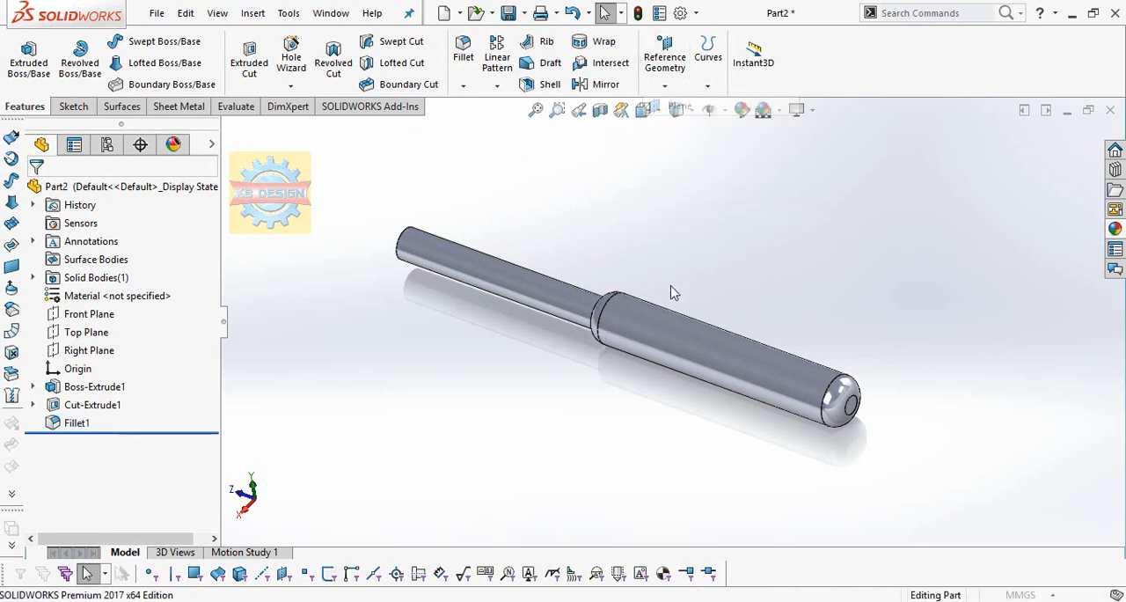
{"action": "left_click", "coordinate": [608, 306]}
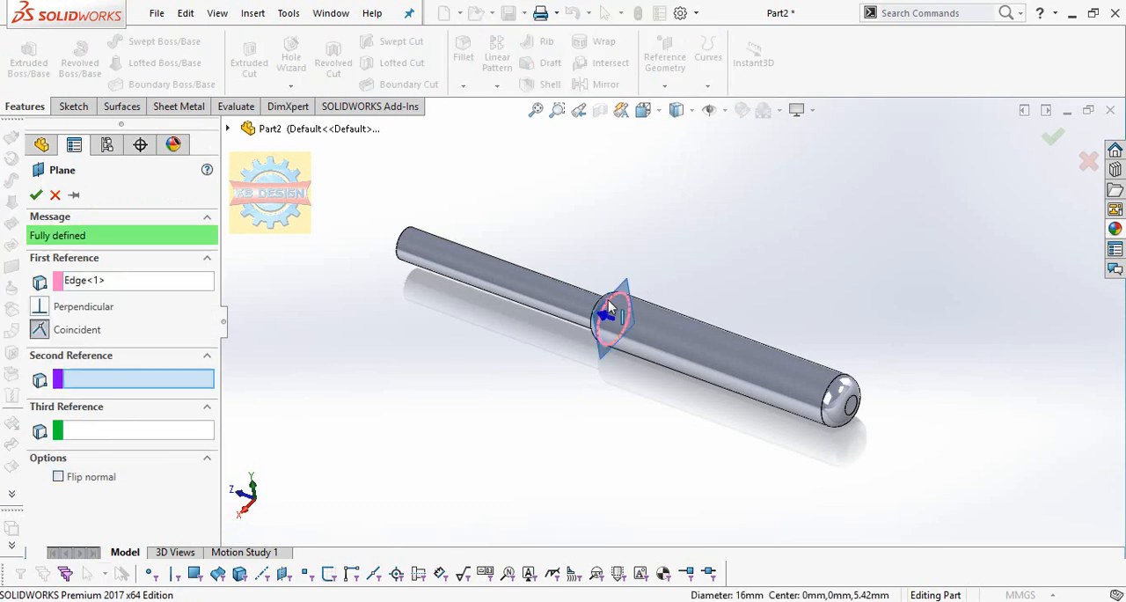
{"action": "left_click", "coordinate": [35, 195]}
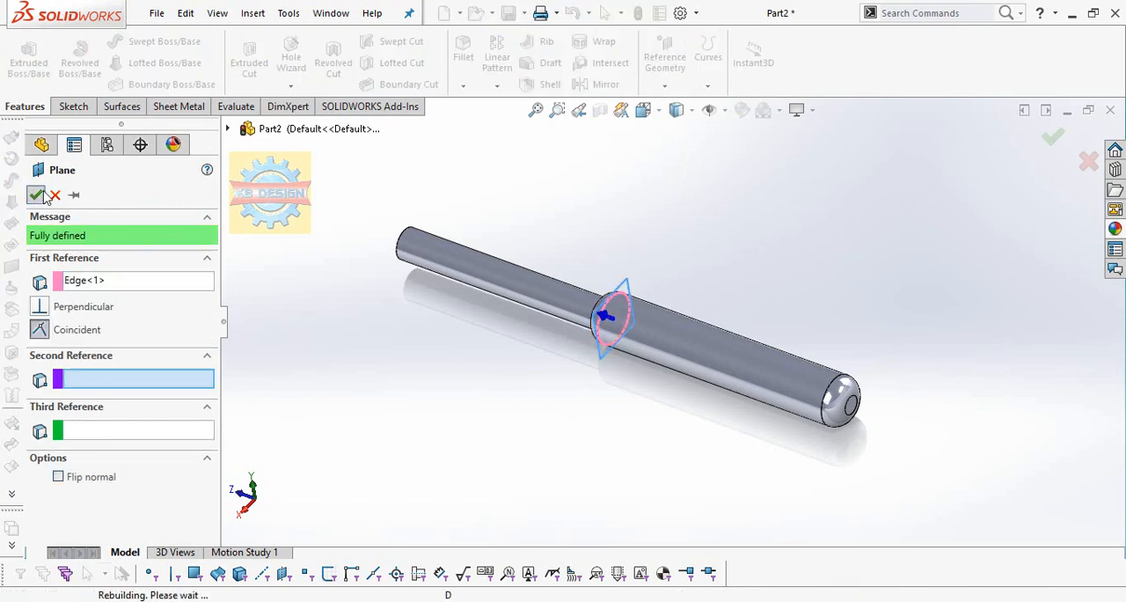
Start a sketch on the new plane and convert the shoulder fillet's 16 mm circular edge into a sketch circle.
{"action": "left_click", "coordinate": [78, 109]}
{"action": "left_click", "coordinate": [21, 58]}
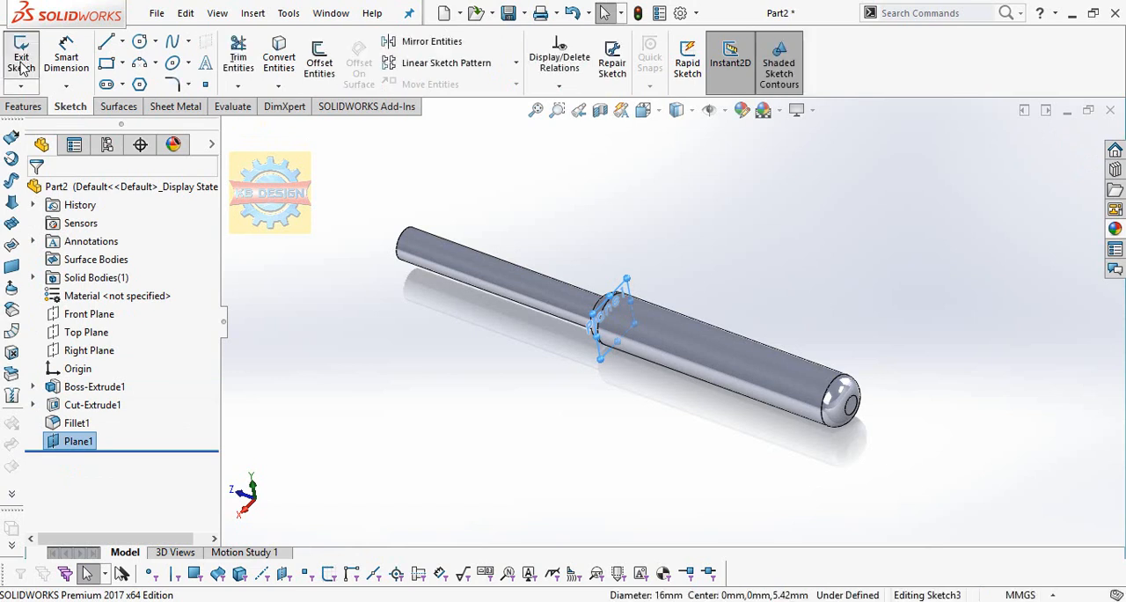
{"action": "left_click", "coordinate": [280, 58]}
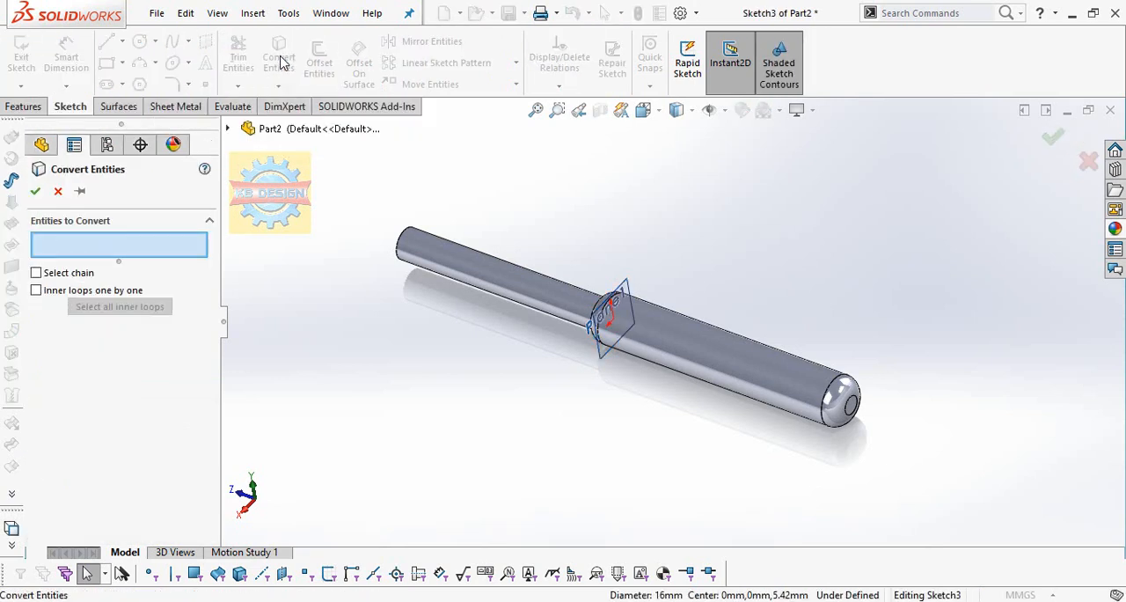
{"action": "left_click", "coordinate": [607, 333]}
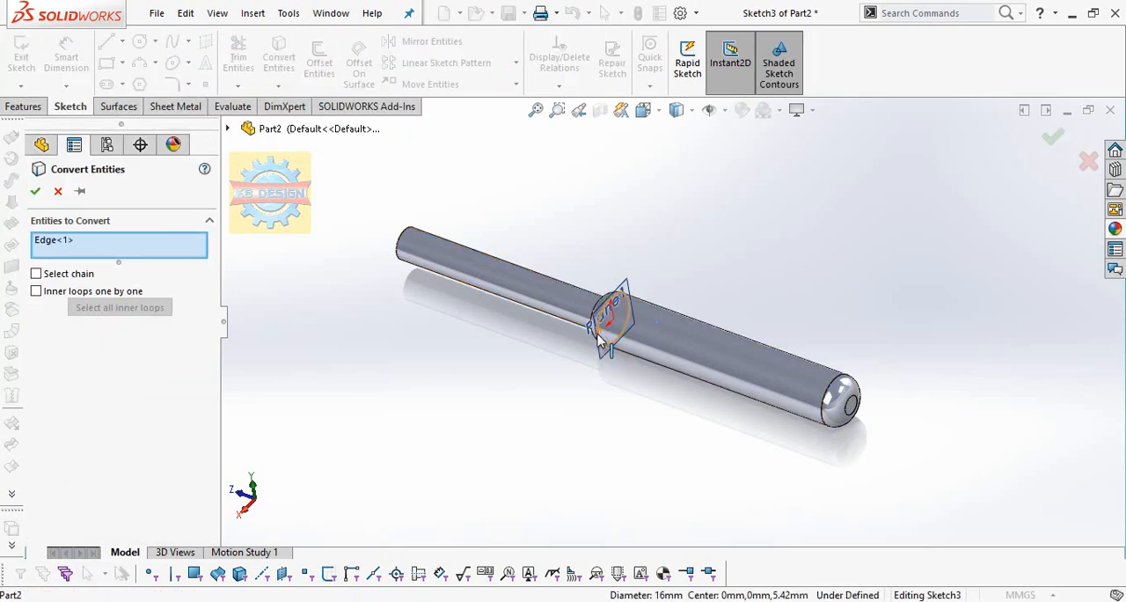
{"action": "left_click", "coordinate": [35, 192]}
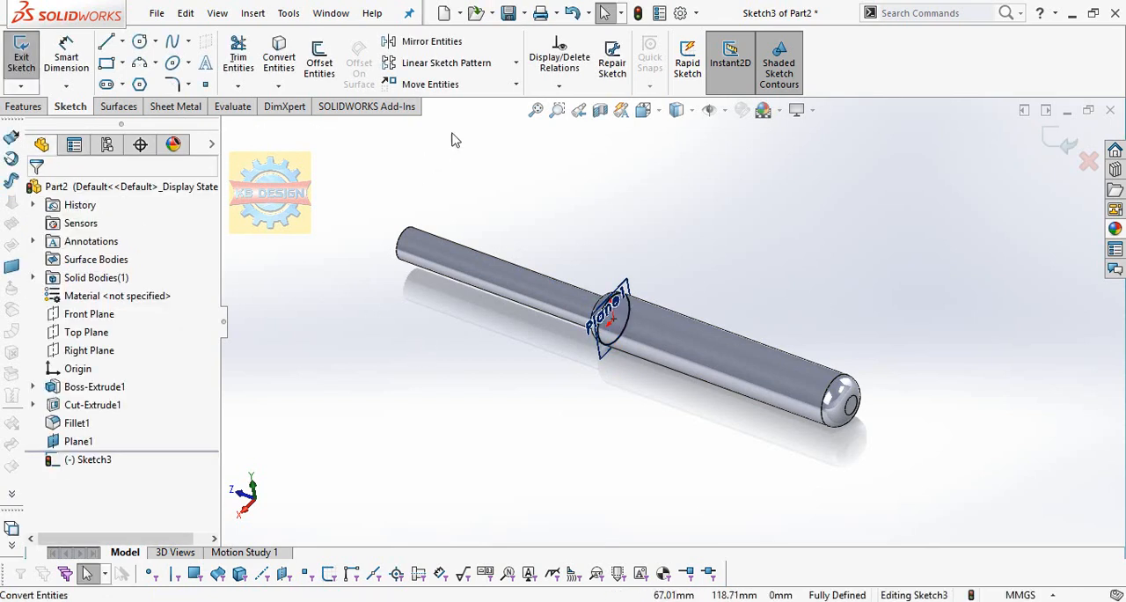
{"action": "left_click", "coordinate": [36, 107]}
{"action": "left_click", "coordinate": [707, 87]}
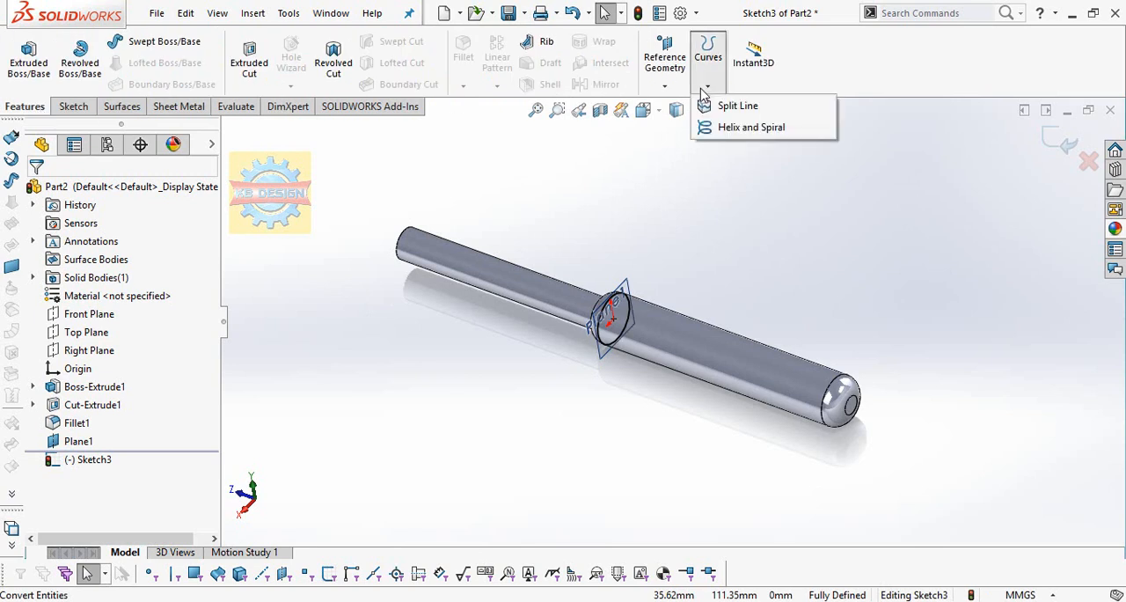
{"action": "left_click", "coordinate": [560, 168]}
Exit the sketch containing the converted circle.
{"action": "left_click", "coordinate": [75, 106]}
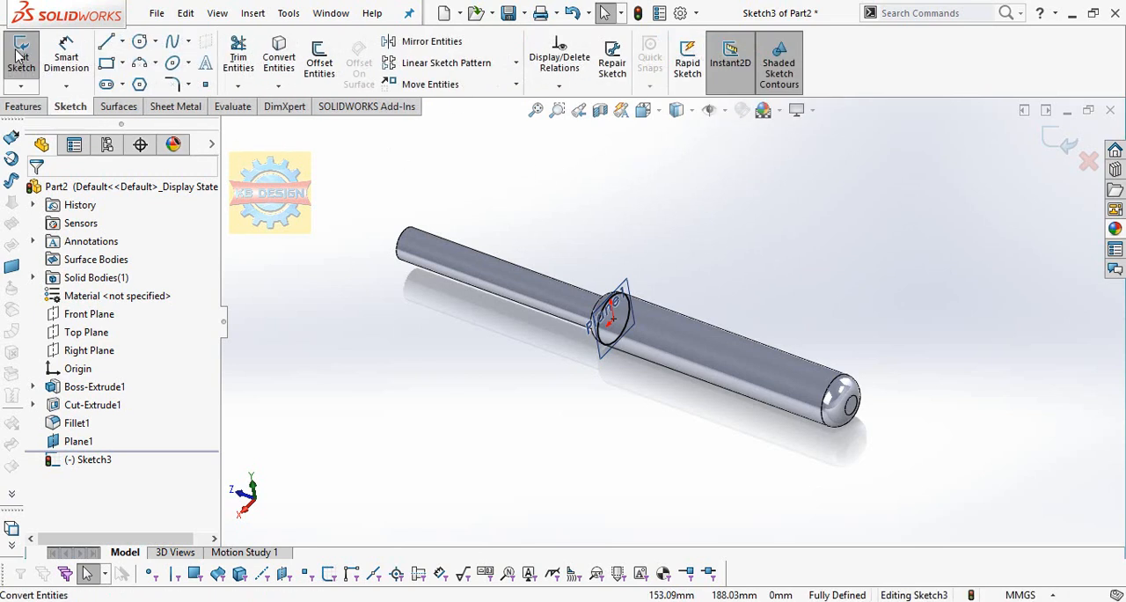
{"action": "left_click", "coordinate": [30, 59]}
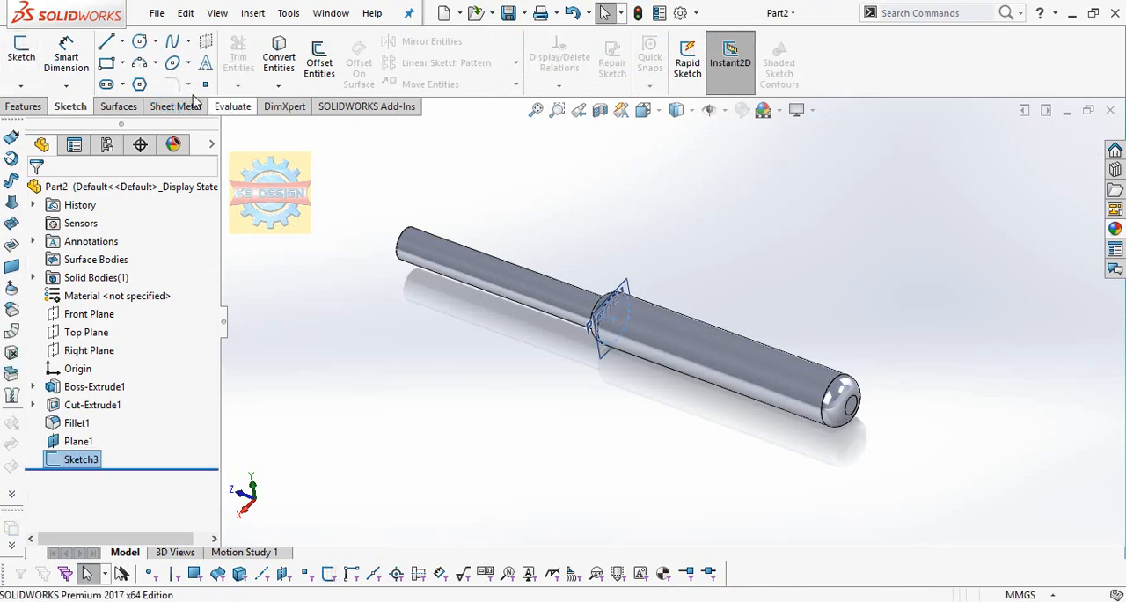
Measure the distance from the reference plane to the circular fillet edge at the thick section's far end.
{"action": "left_click", "coordinate": [233, 107]}
{"action": "left_click", "coordinate": [69, 62]}
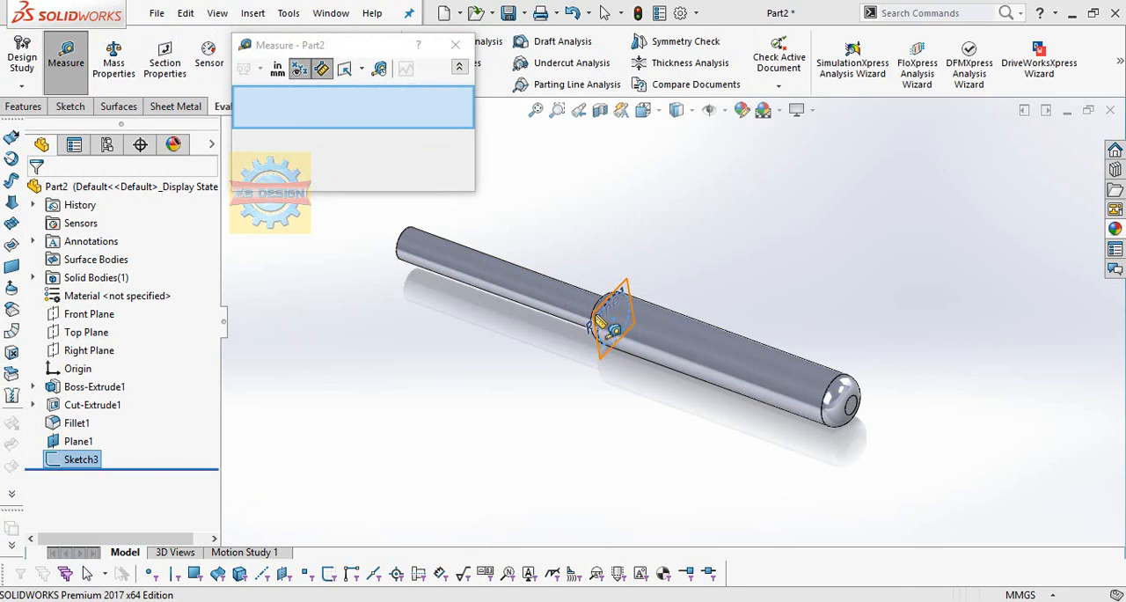
{"action": "left_click", "coordinate": [590, 323]}
{"action": "left_click", "coordinate": [835, 388]}
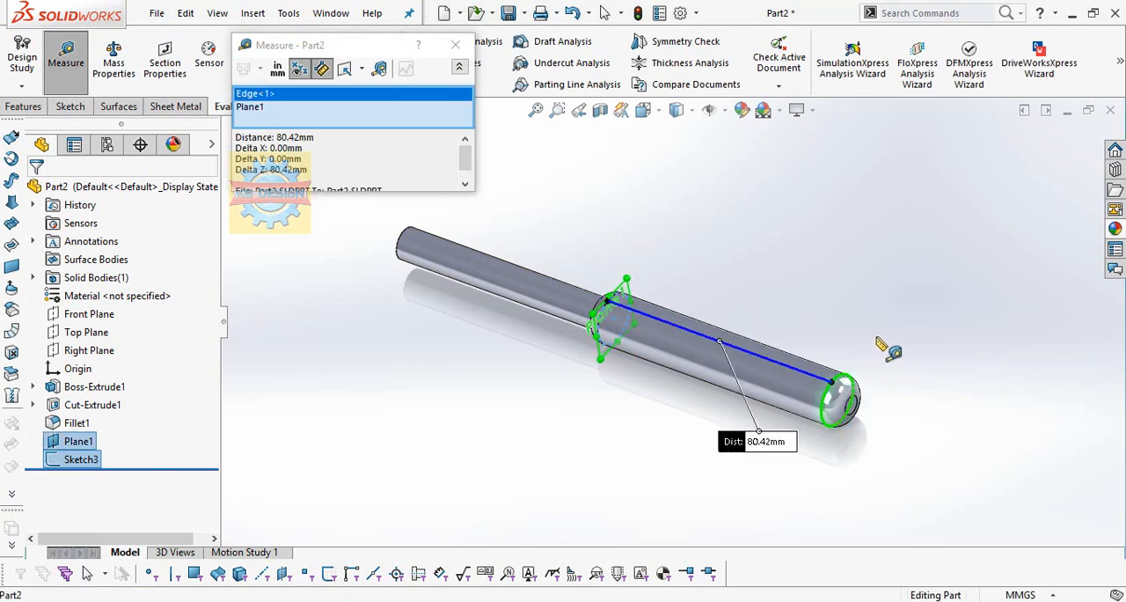
{"action": "key", "text": "Escape"}
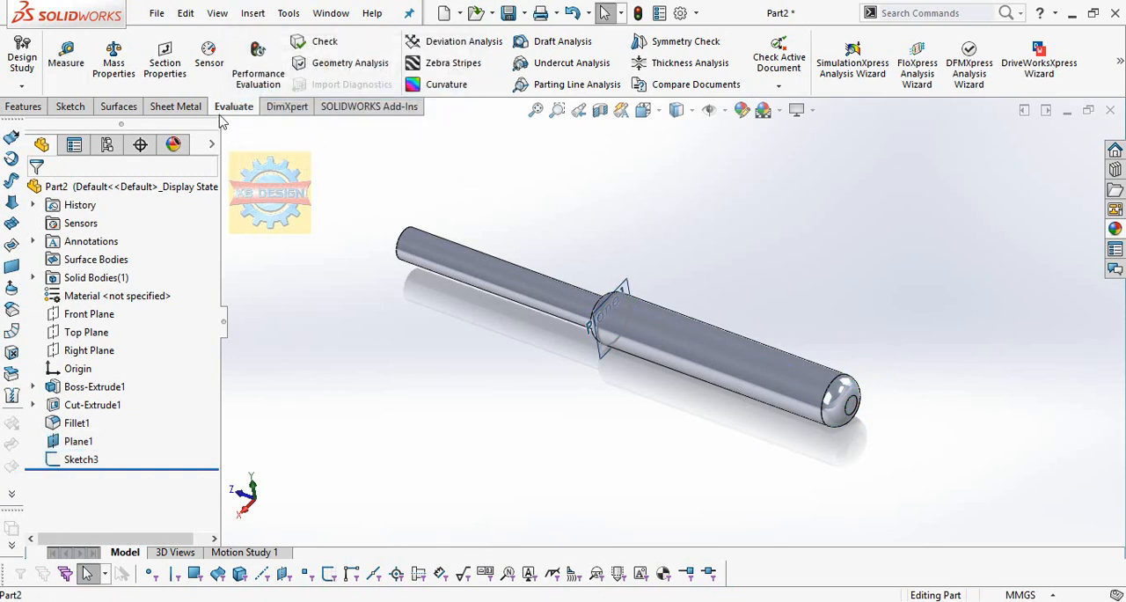
{"action": "left_click", "coordinate": [66, 57]}
{"action": "left_click", "coordinate": [455, 45]}
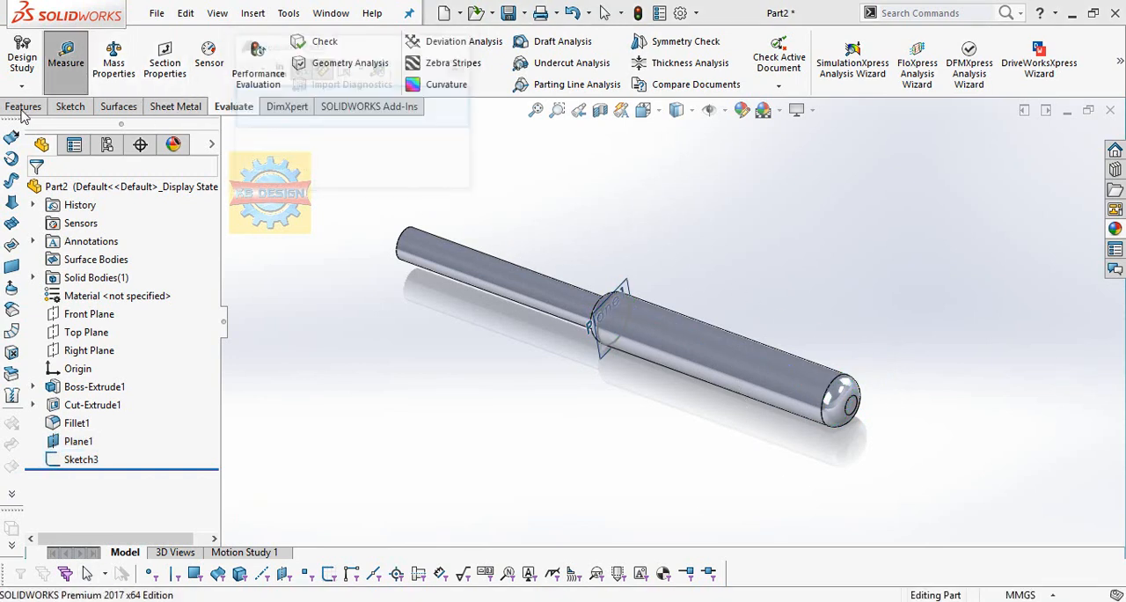
Create a constant-pitch helix from the converted circle, running along the thick section with an 80.42 mm pitch and 1 revolution.
{"action": "left_click", "coordinate": [23, 111]}
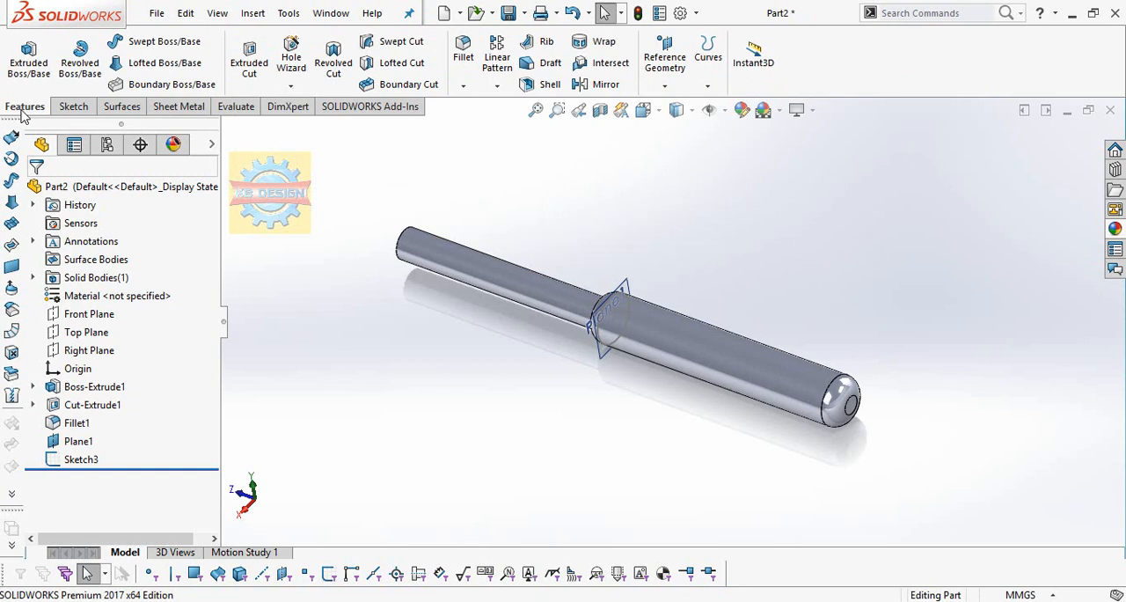
{"action": "left_click", "coordinate": [665, 86]}
{"action": "left_click", "coordinate": [707, 86]}
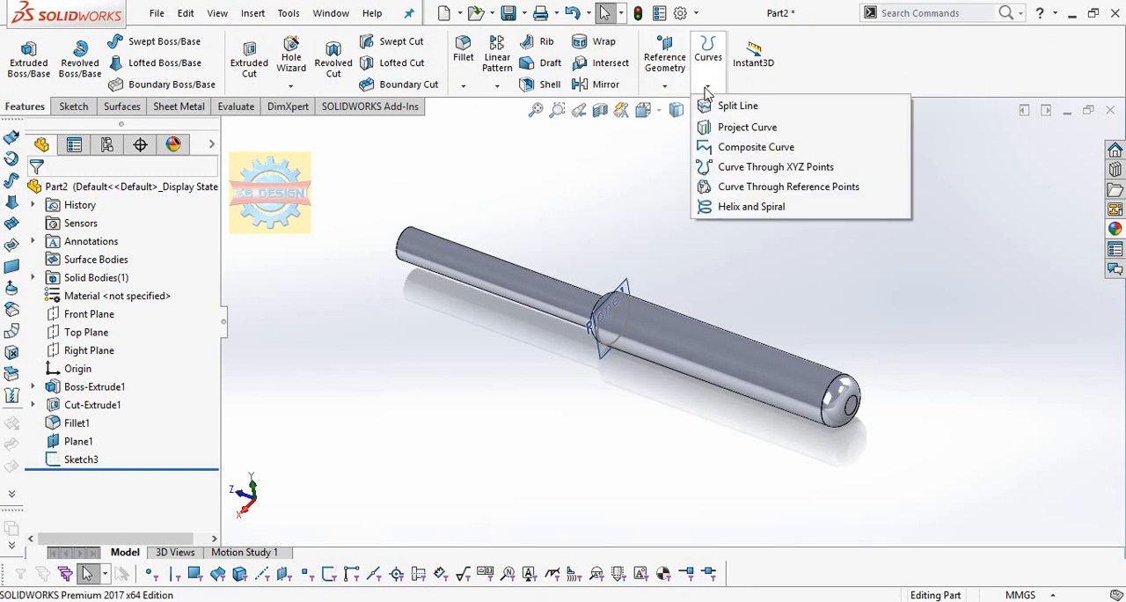
{"action": "left_click", "coordinate": [751, 206]}
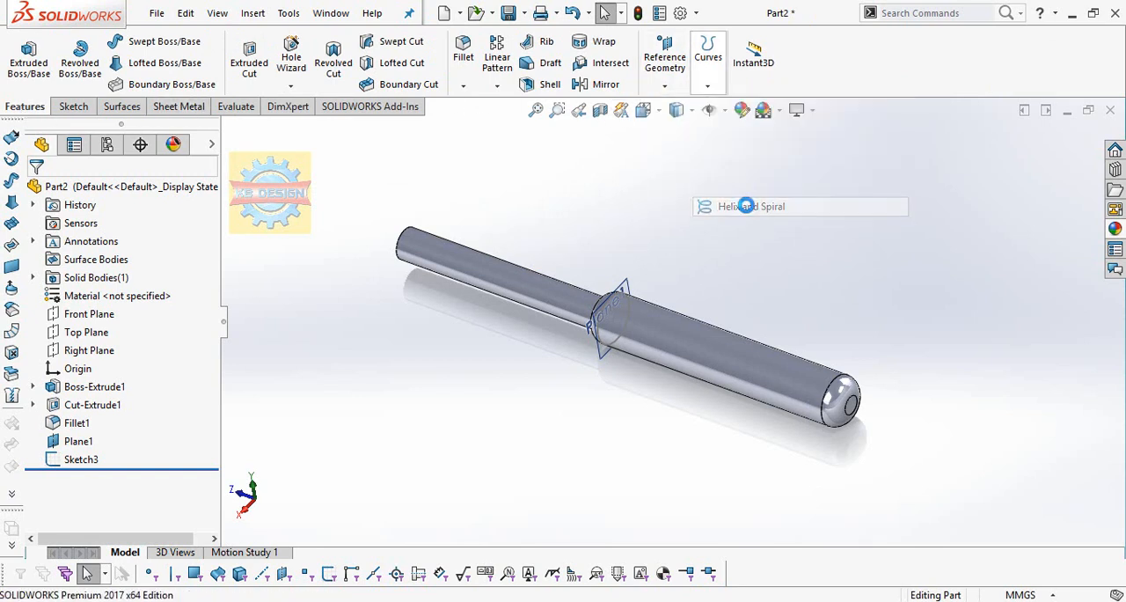
{"action": "left_click", "coordinate": [604, 348]}
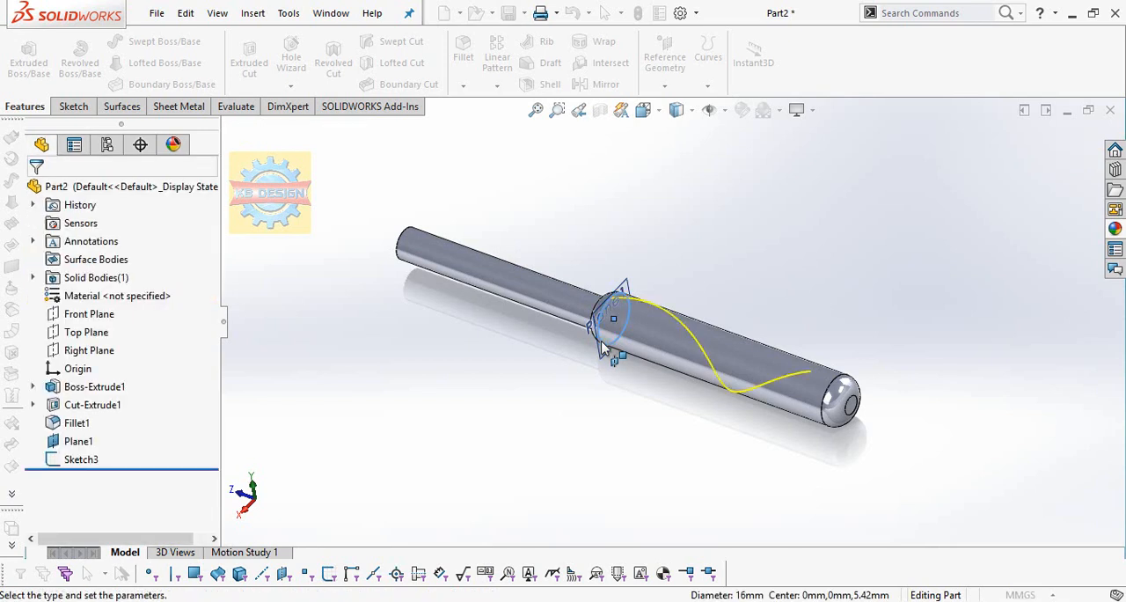
{"action": "left_click_drag", "start_coordinate": [144, 339], "coordinate": [21, 364]}
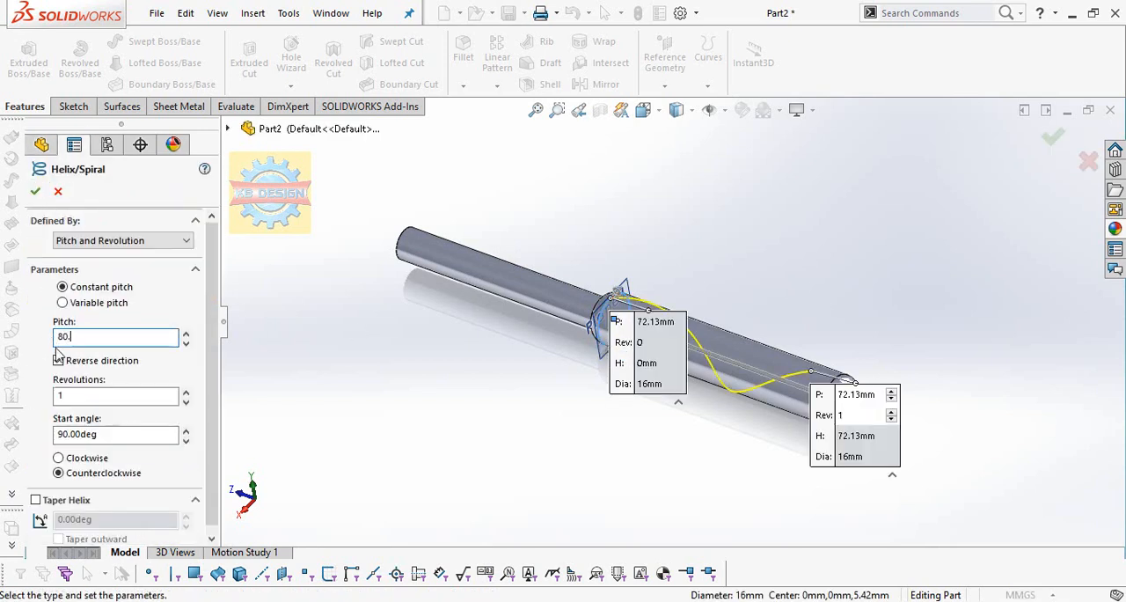
{"action": "type", "text": "80.42"}
{"action": "key", "text": "Return"}
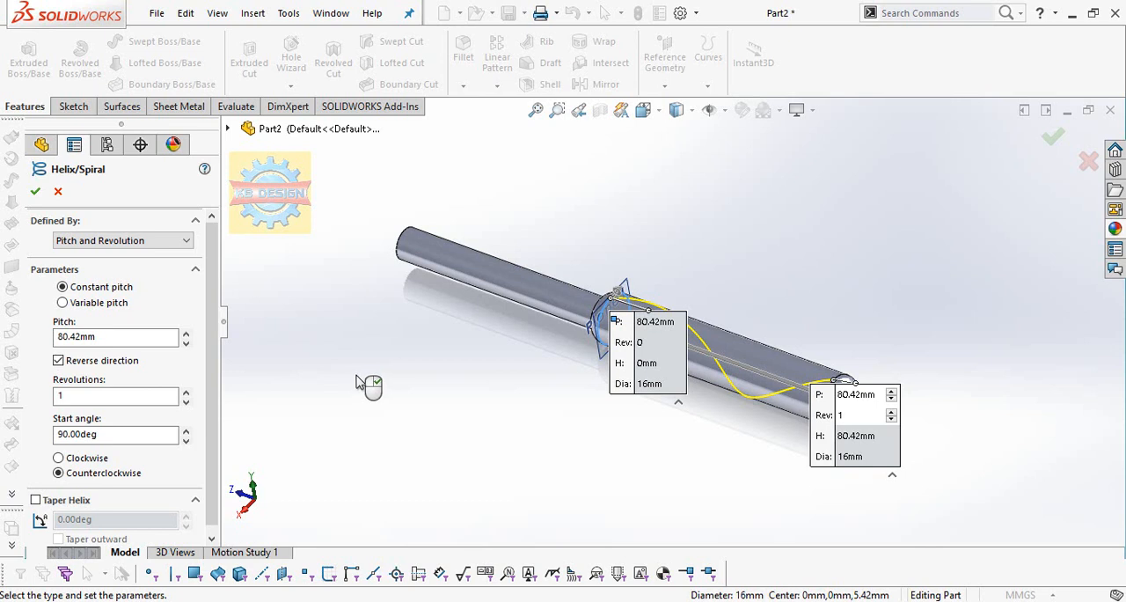
{"action": "left_click", "coordinate": [35, 192]}
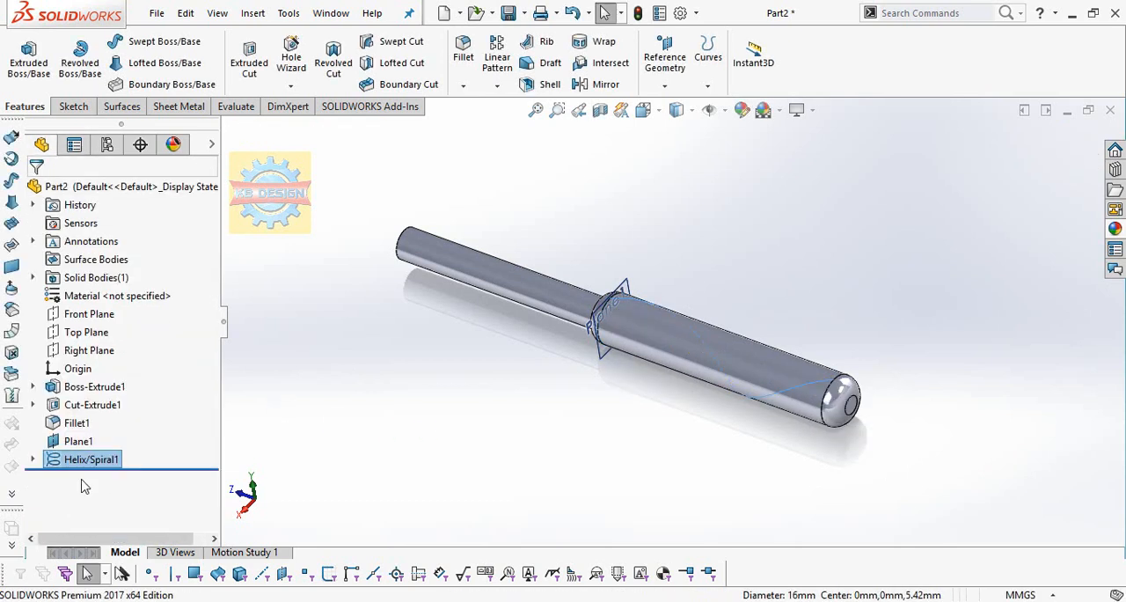
Edit the helix so that it winds clockwise.
{"action": "right_click", "coordinate": [76, 468]}
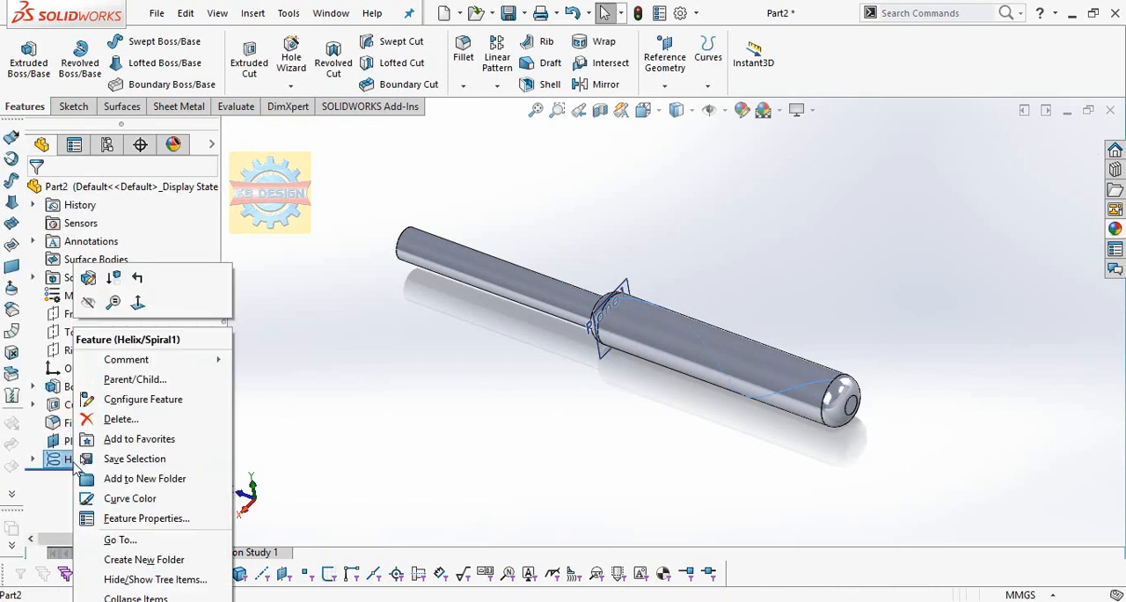
{"action": "left_click", "coordinate": [90, 285]}
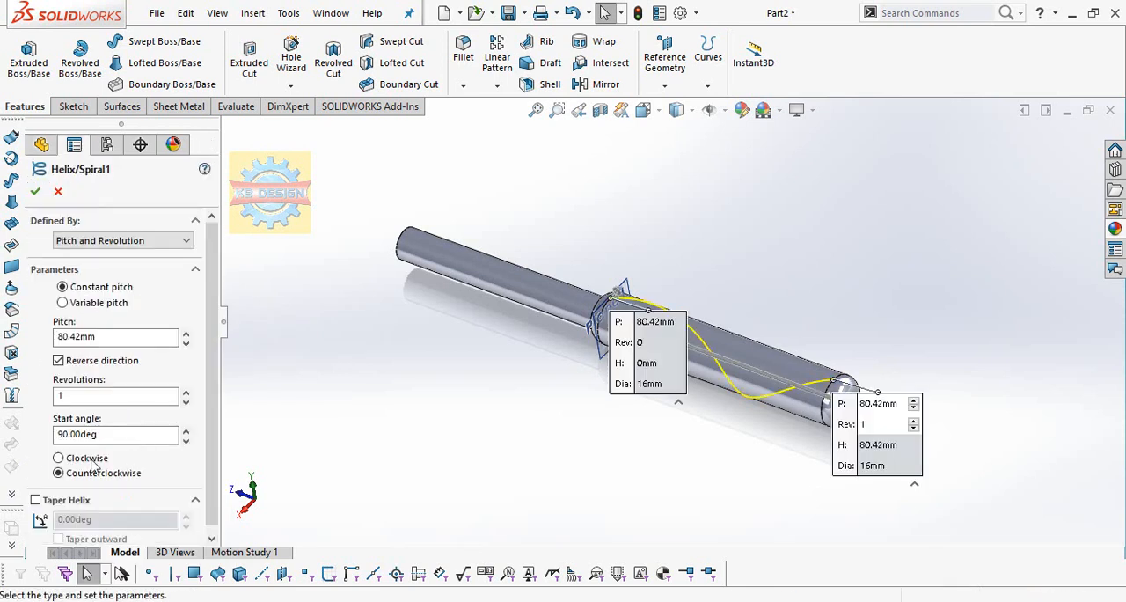
{"action": "left_click", "coordinate": [73, 460]}
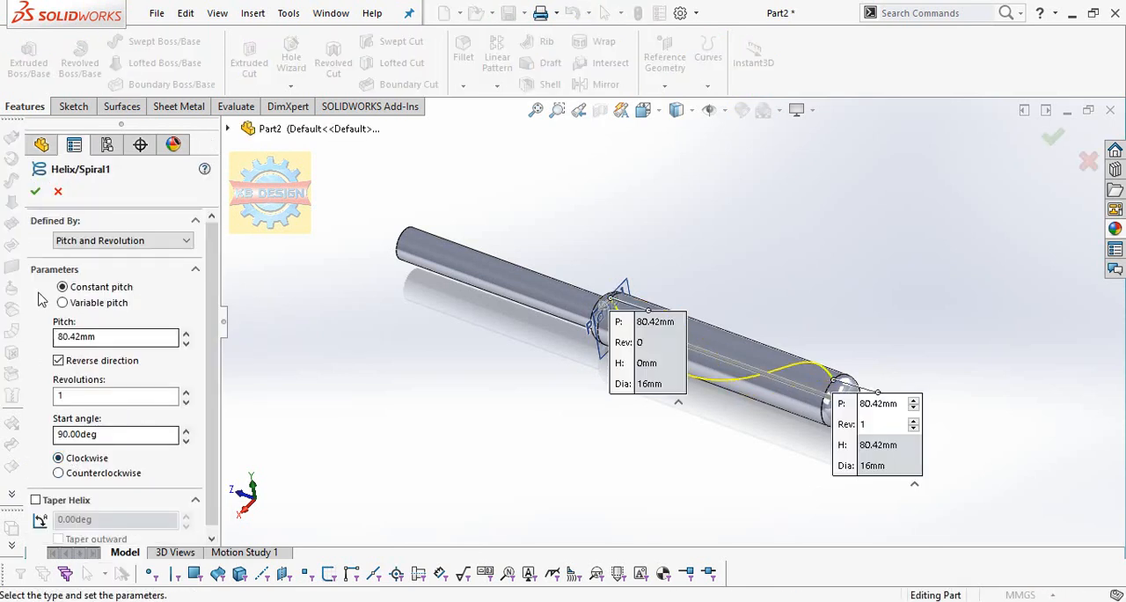
{"action": "left_click", "coordinate": [35, 192]}
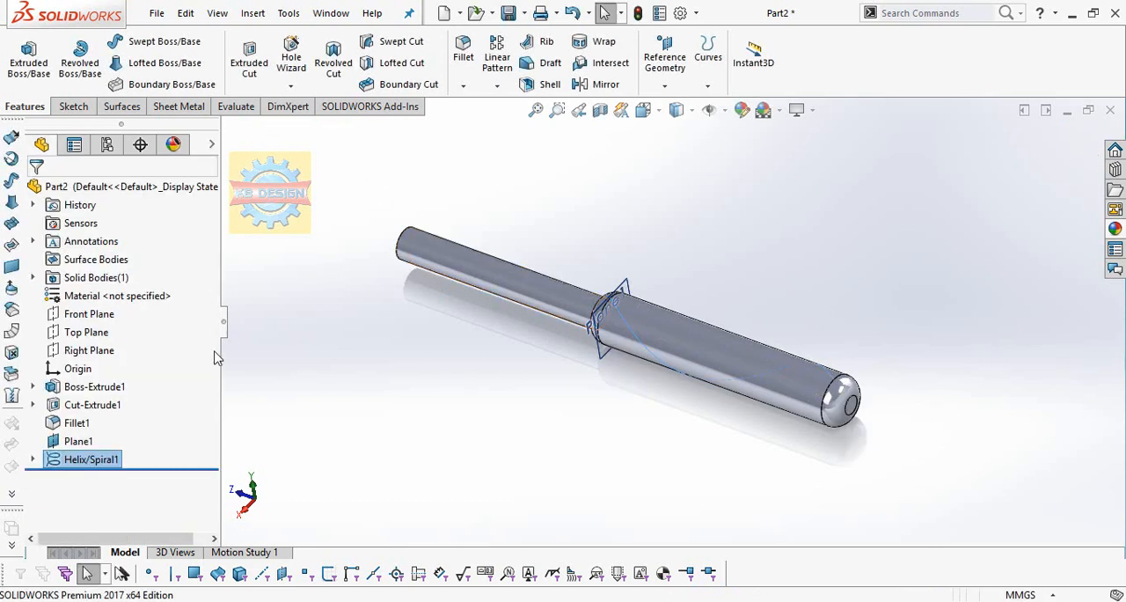
Start a sketch on the reference plane at the shoulder and draw a vertical centerline about 3.4 mm long up from the origin.
{"action": "left_click", "coordinate": [78, 440]}
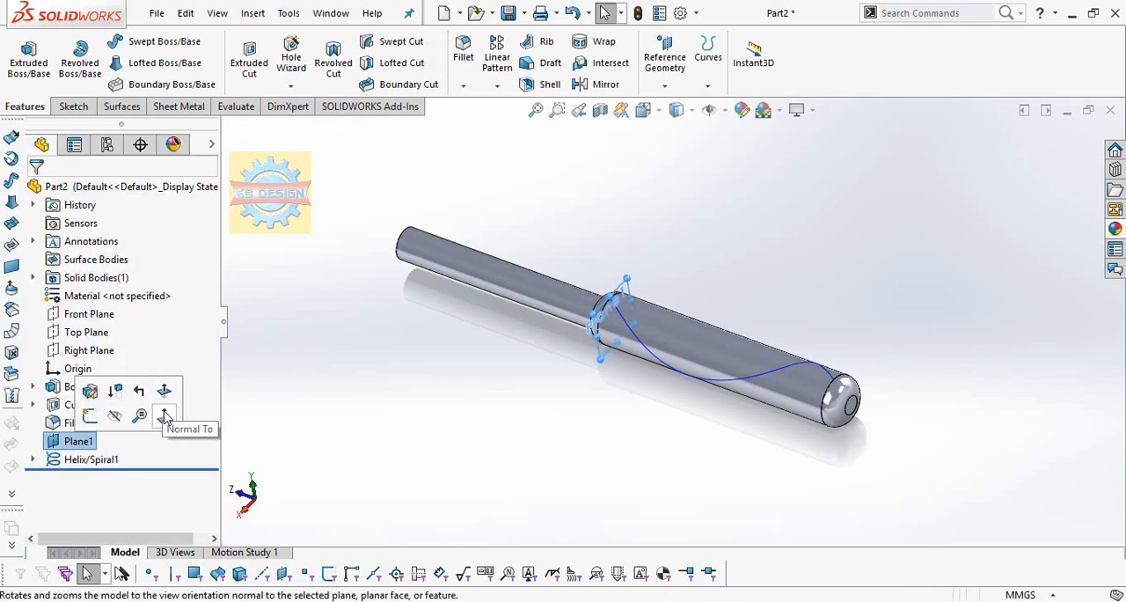
{"action": "left_click", "coordinate": [164, 416]}
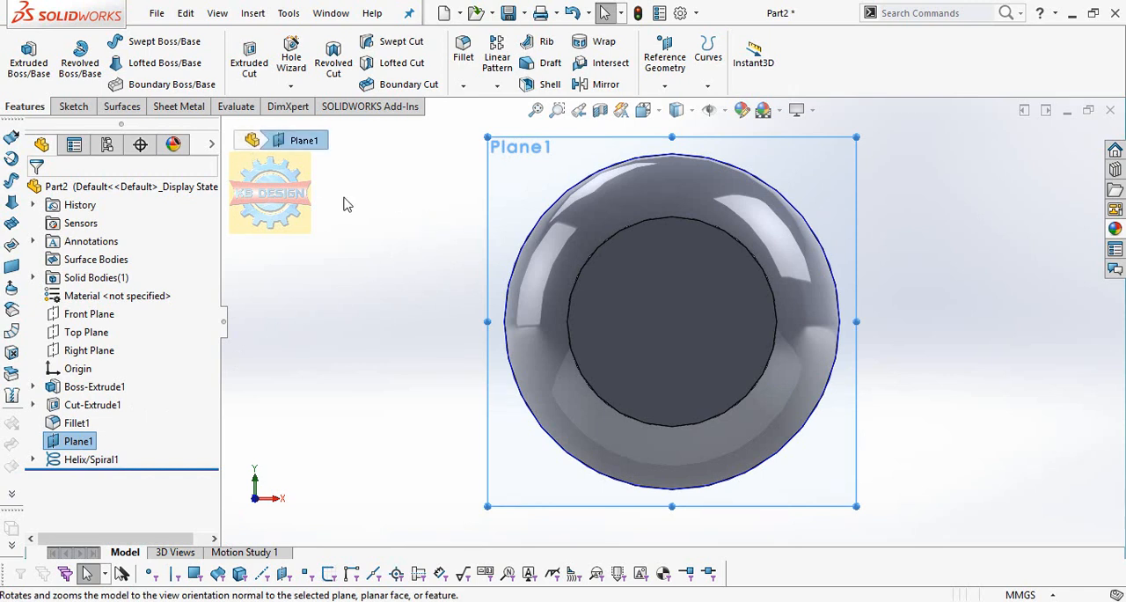
{"action": "left_click", "coordinate": [73, 105]}
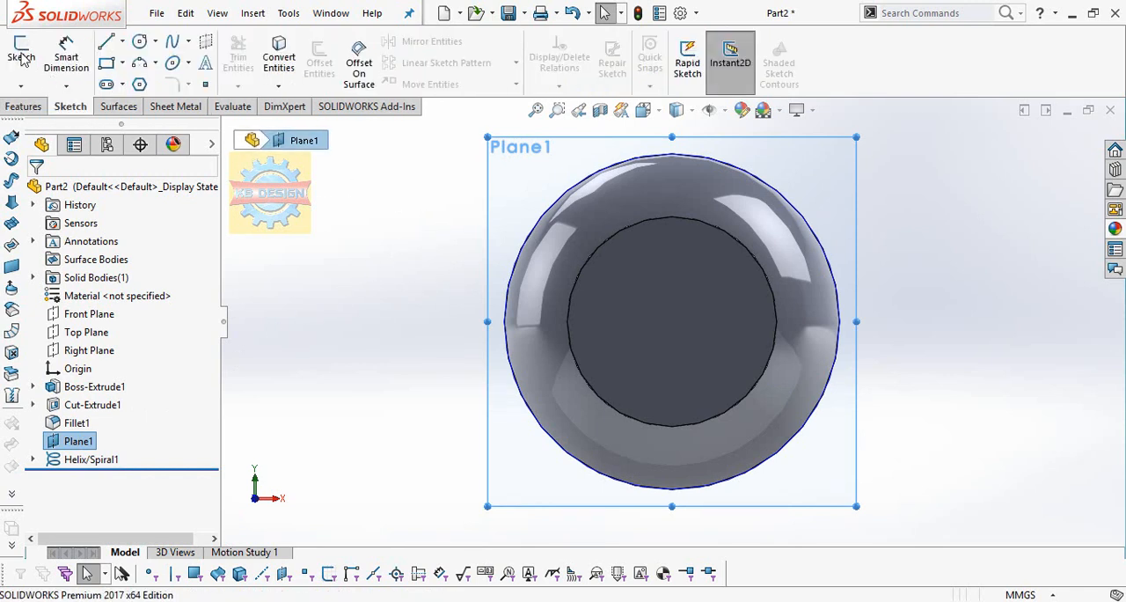
{"action": "left_click", "coordinate": [22, 57]}
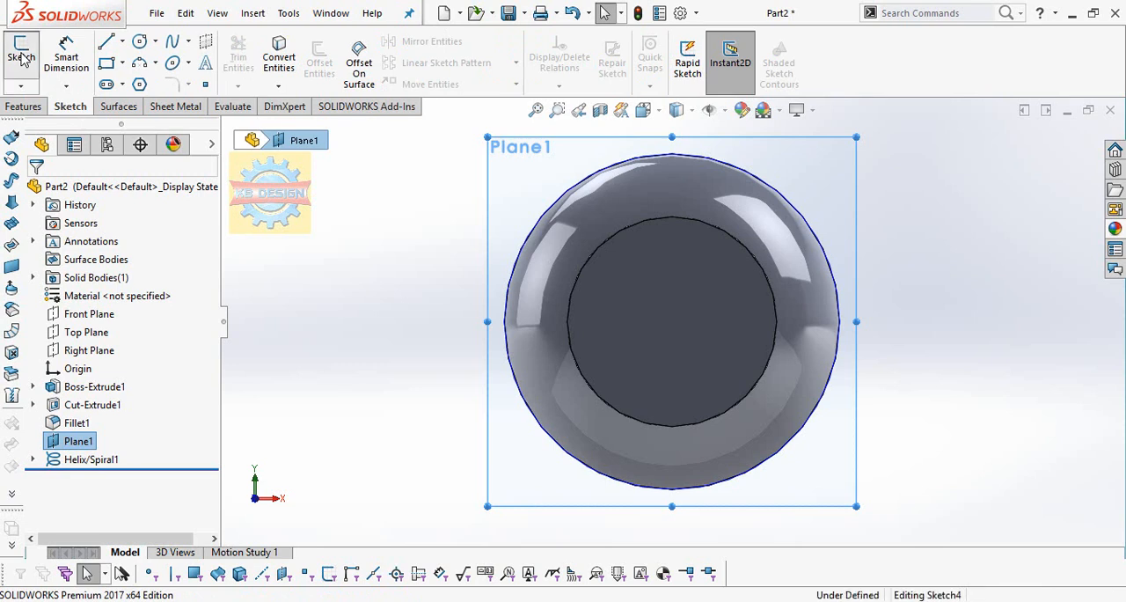
{"action": "left_click", "coordinate": [123, 44]}
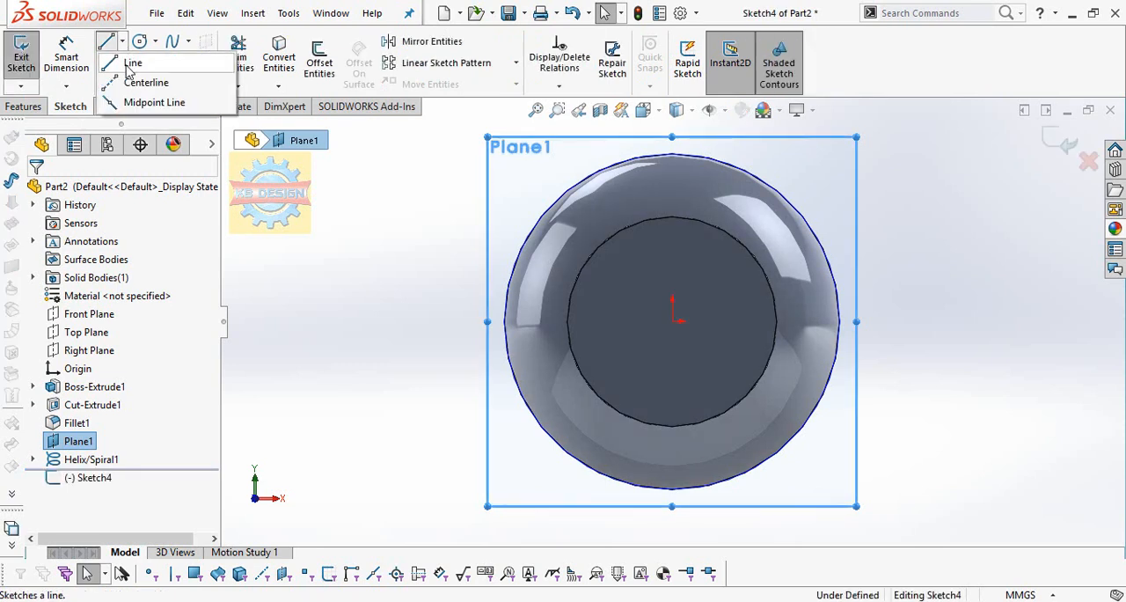
{"action": "left_click", "coordinate": [673, 304]}
{"action": "left_click", "coordinate": [672, 250]}
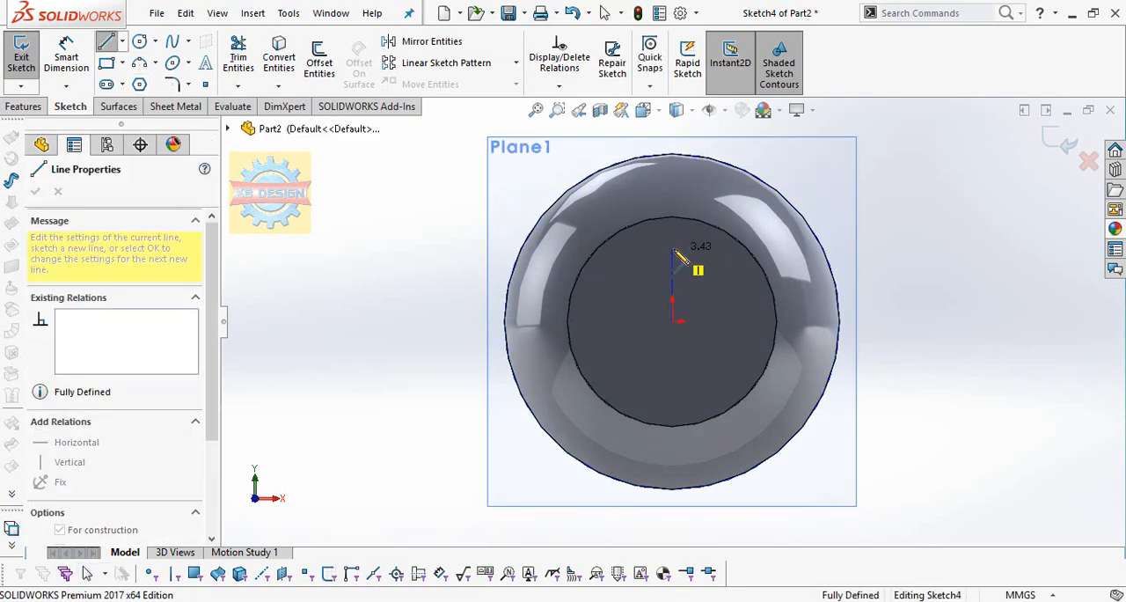
Sketch a closed, downward-pointing triangle above the centerline, about 6 mm wide, with its two upper corners on the outer circular edge.
{"action": "left_click", "coordinate": [122, 43]}
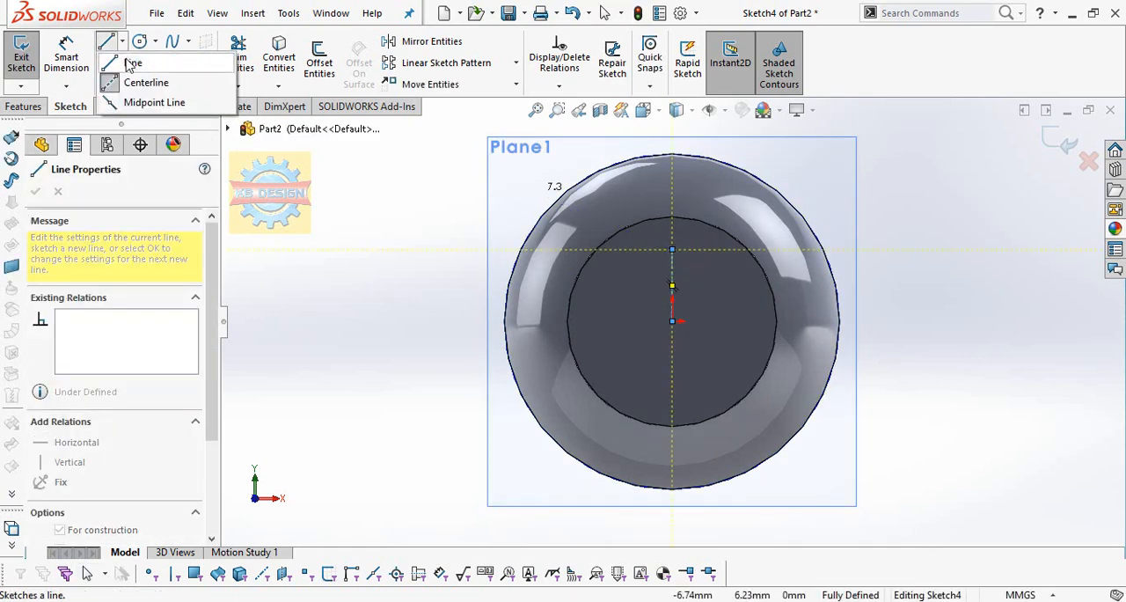
{"action": "left_click", "coordinate": [154, 83]}
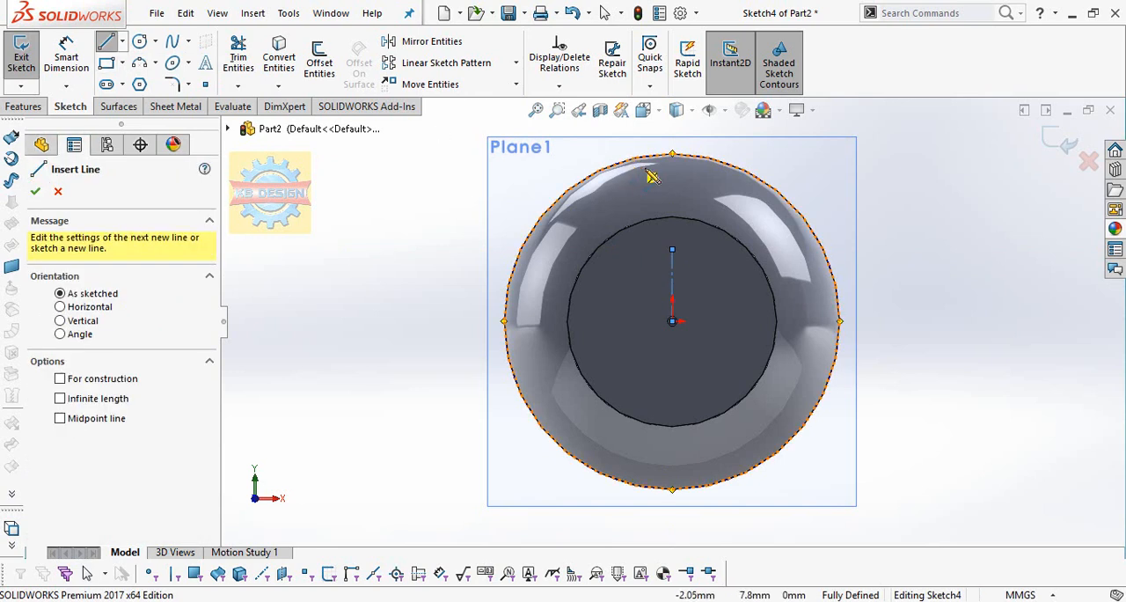
{"action": "left_click", "coordinate": [655, 176]}
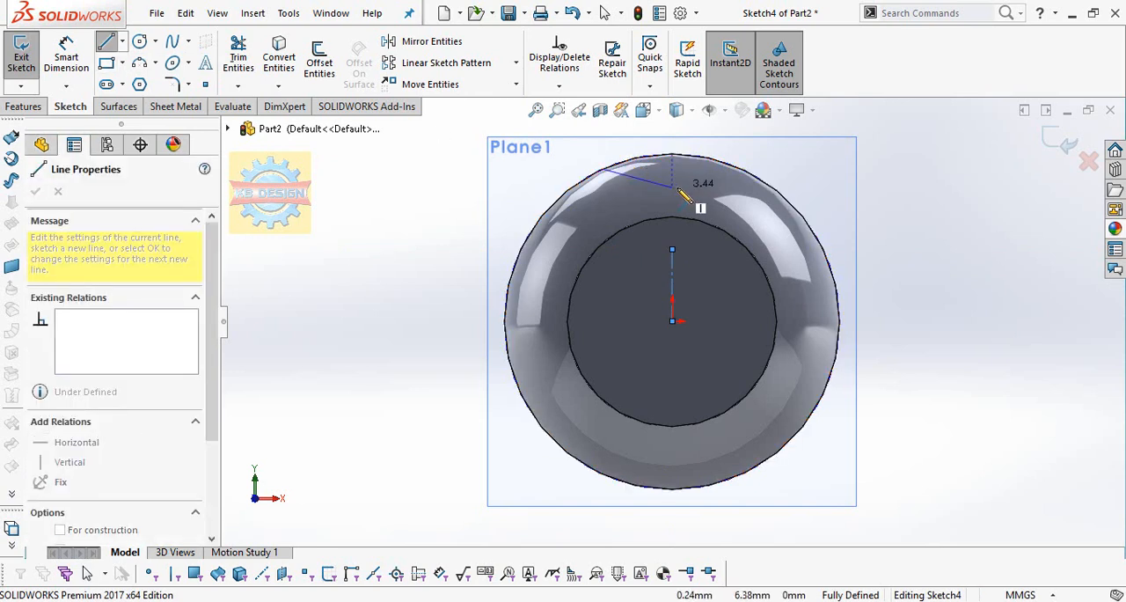
{"action": "left_click", "coordinate": [672, 197]}
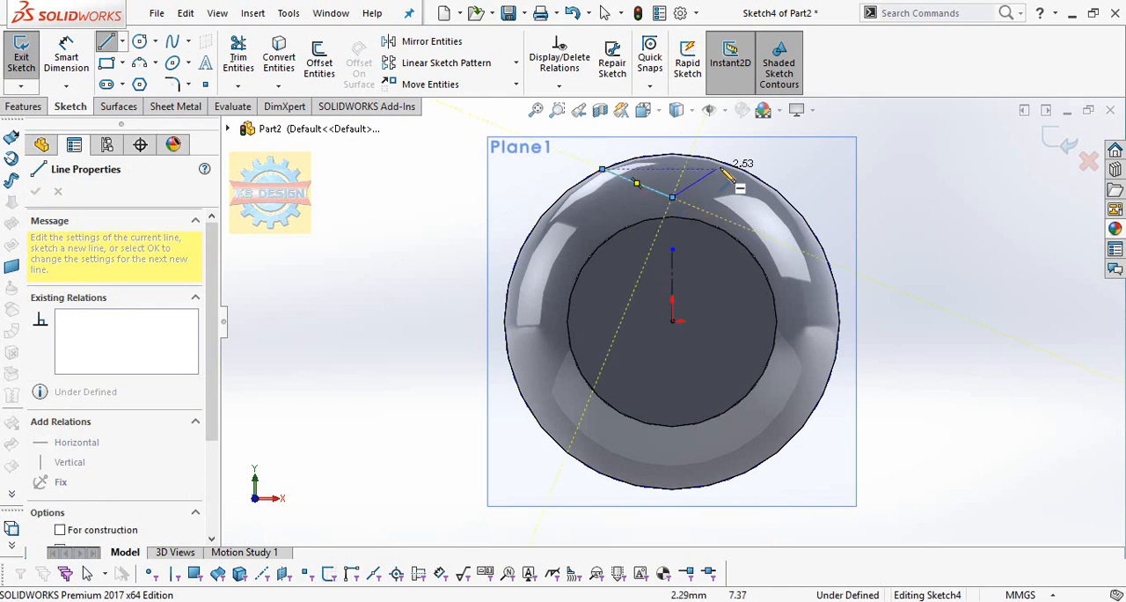
{"action": "left_click", "coordinate": [727, 163]}
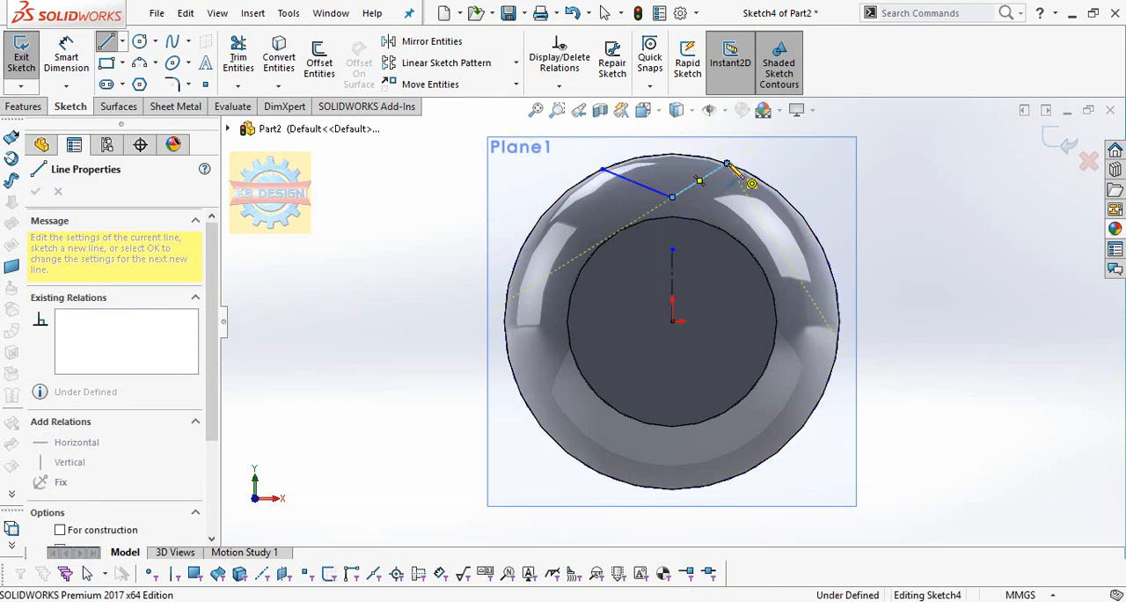
{"action": "left_click", "coordinate": [602, 168]}
Add a symmetric relation between the triangle's two slanted sides about the vertical centerline.
{"action": "left_click", "coordinate": [559, 86]}
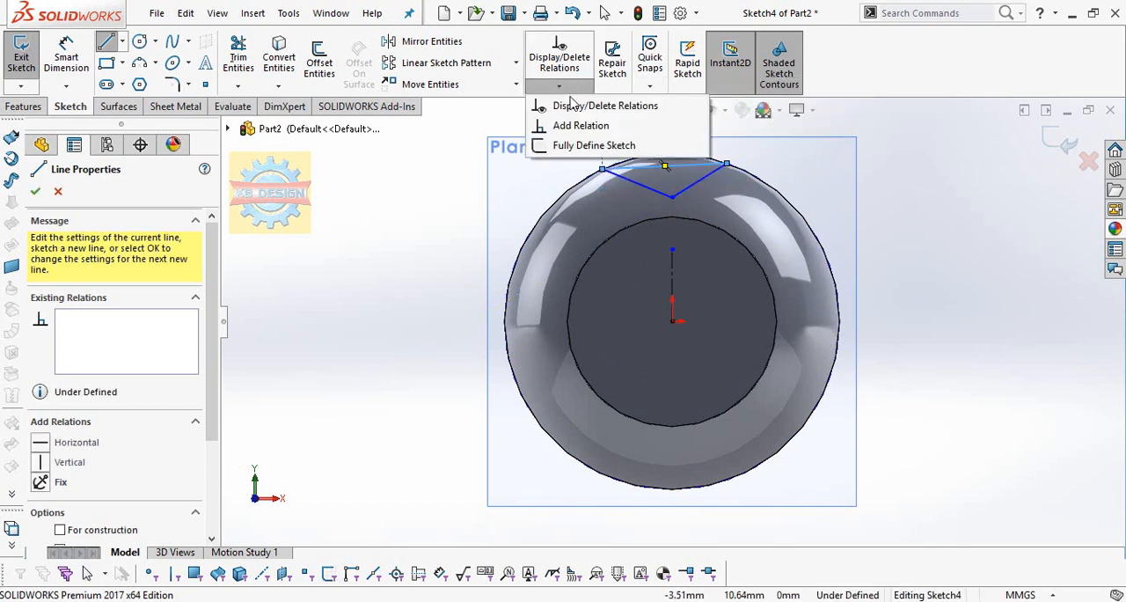
{"action": "left_click", "coordinate": [581, 125]}
{"action": "left_click", "coordinate": [649, 194]}
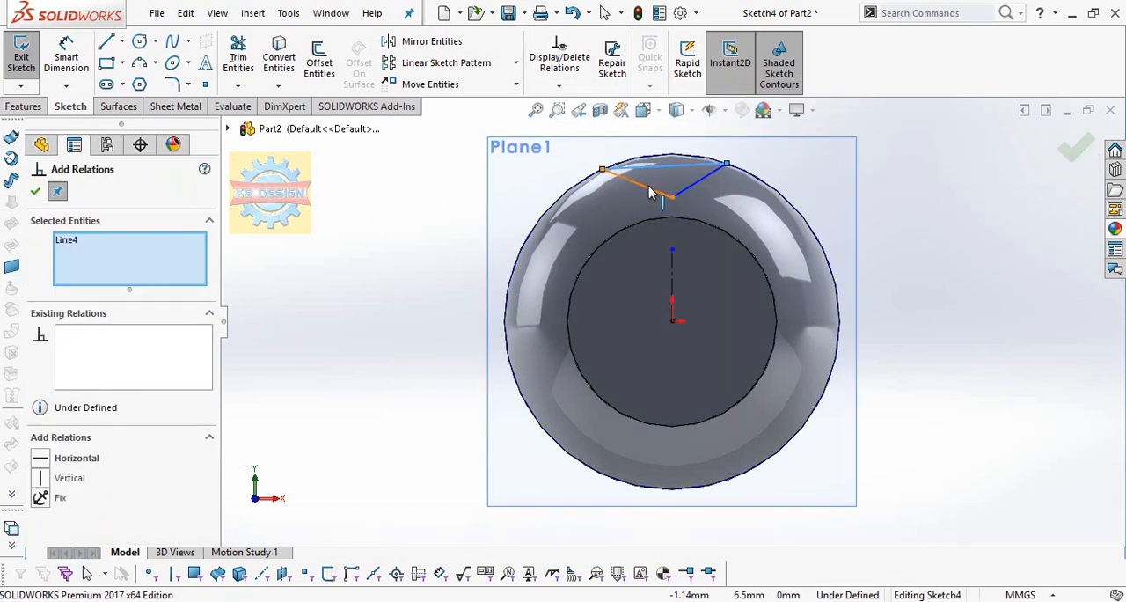
{"action": "right_click", "coordinate": [201, 266]}
{"action": "left_click", "coordinate": [255, 268]}
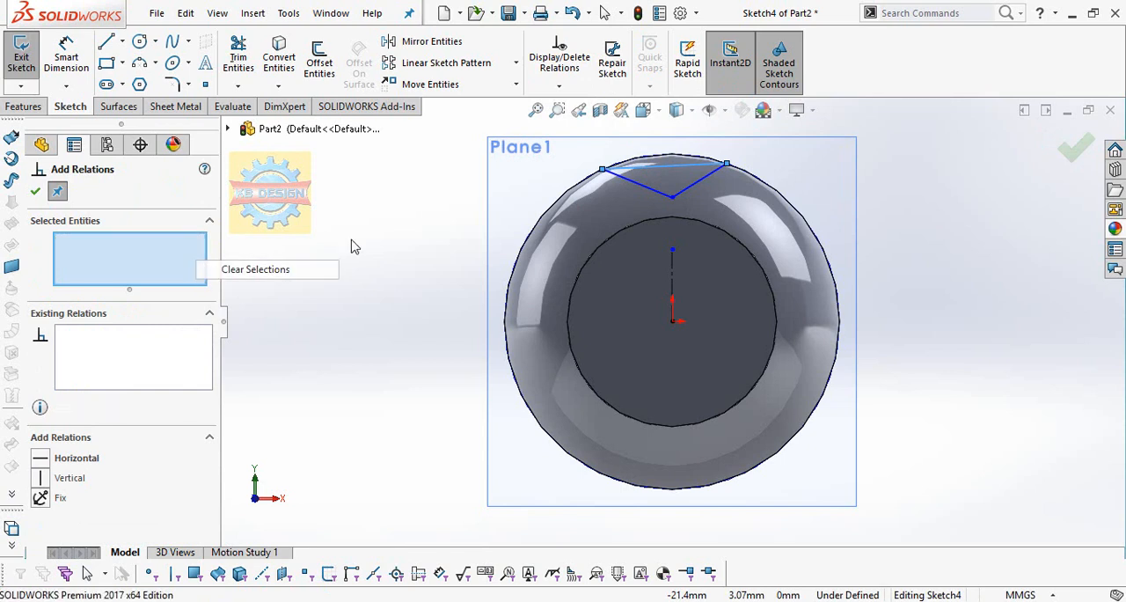
{"action": "left_click", "coordinate": [655, 194]}
{"action": "left_click", "coordinate": [672, 262]}
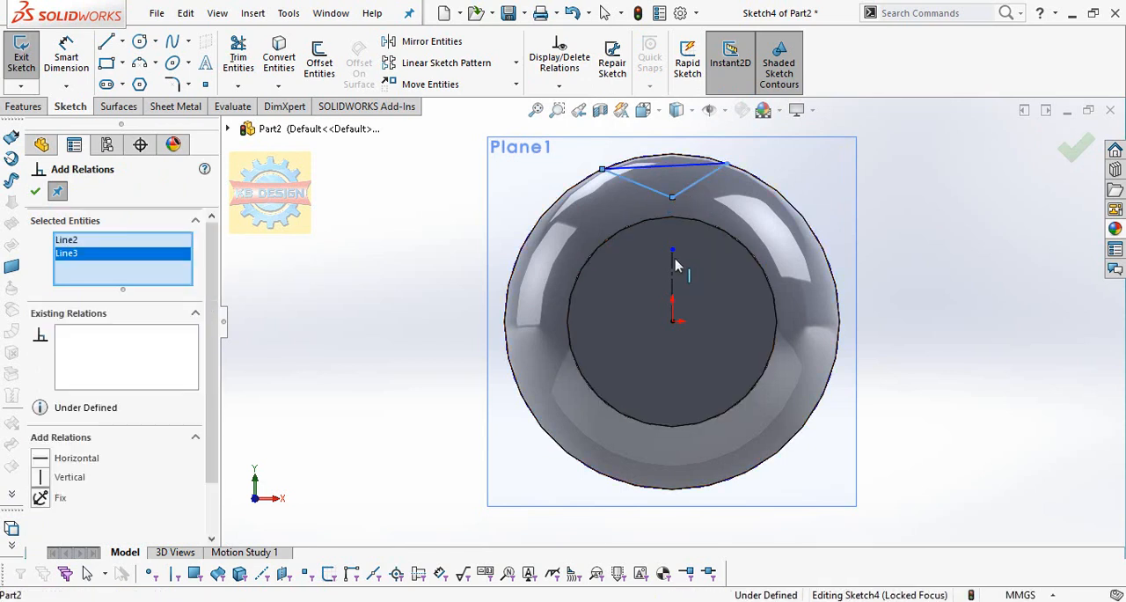
{"action": "scroll", "coordinate": [38, 492], "scroll_direction": "down", "scroll_amount": 2}
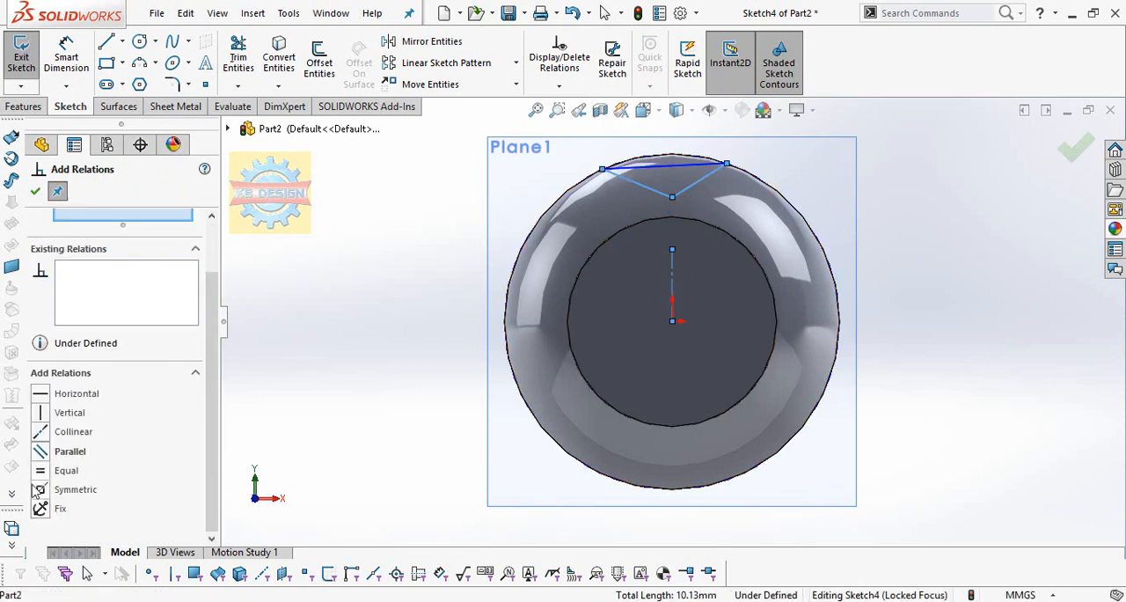
{"action": "left_click", "coordinate": [41, 490]}
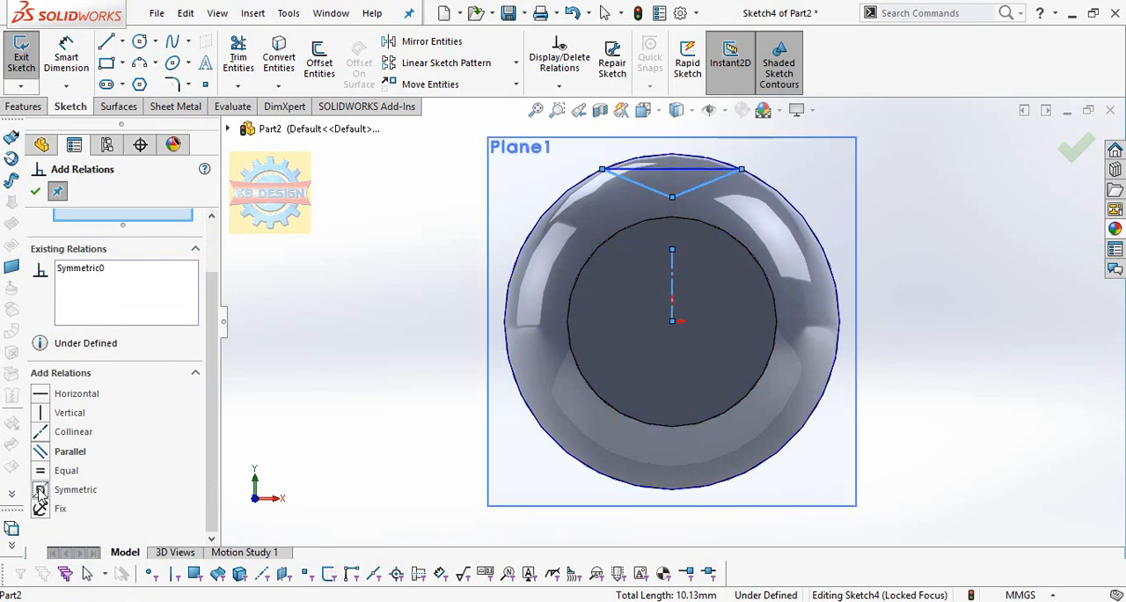
{"action": "left_click", "coordinate": [41, 195]}
Dimension the width between the triangle's two upper corners as 1 mm.
{"action": "left_click", "coordinate": [66, 54]}
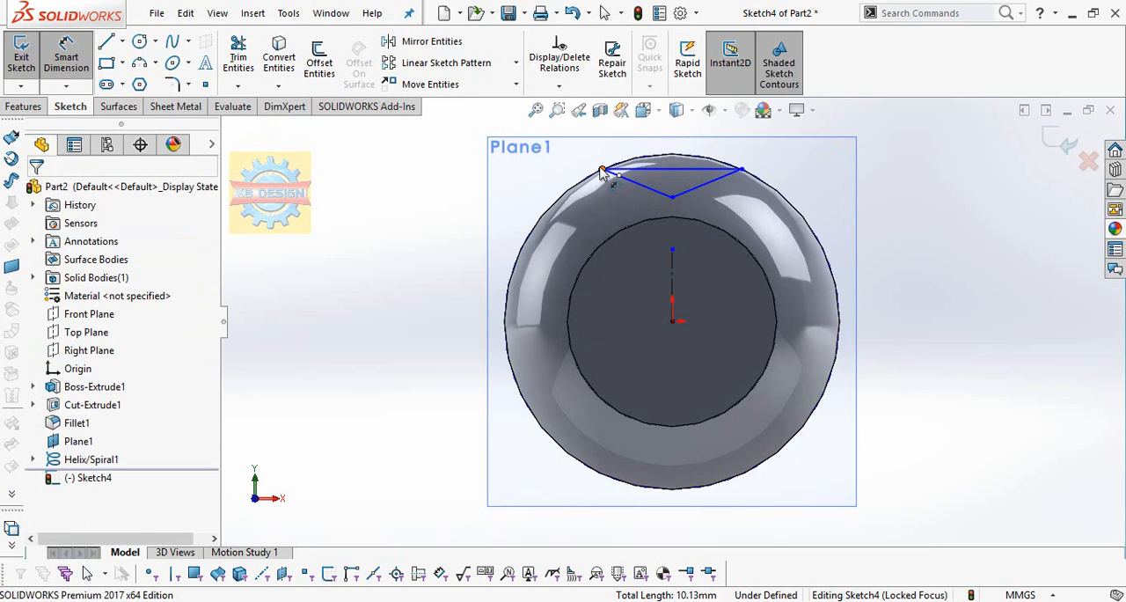
{"action": "left_click", "coordinate": [741, 168]}
{"action": "left_click", "coordinate": [601, 169]}
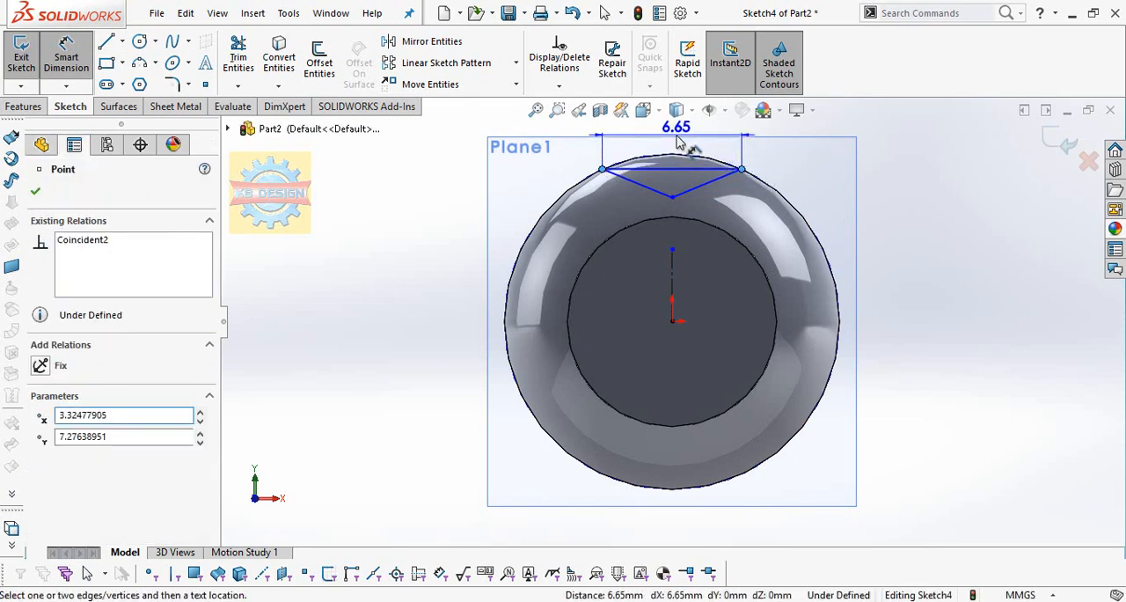
{"action": "left_click", "coordinate": [678, 142]}
{"action": "type", "text": "1"}
{"action": "key", "text": "Return"}
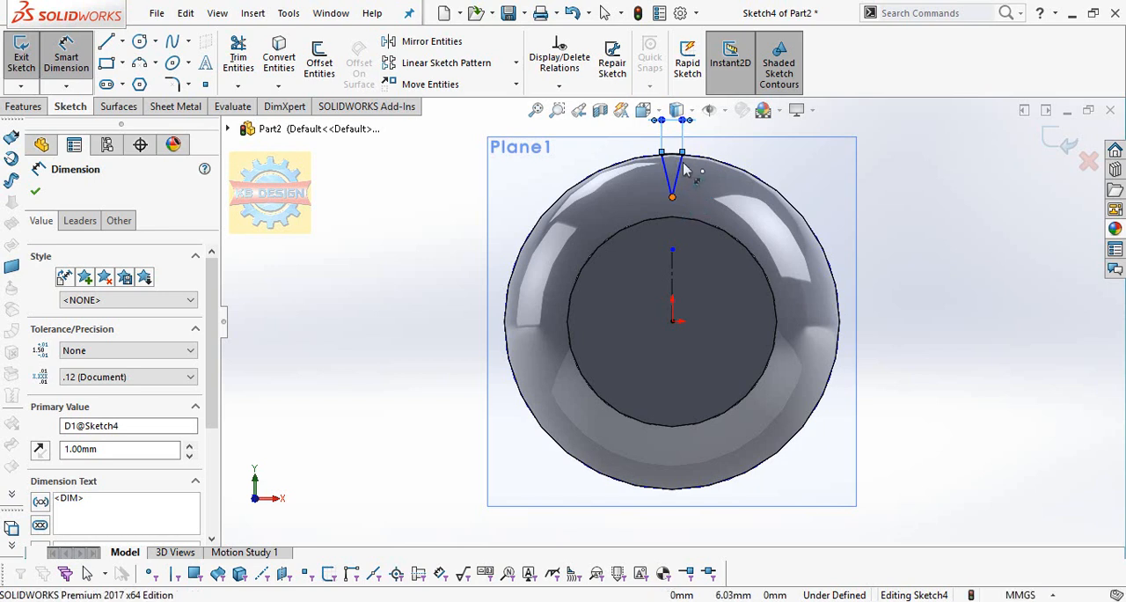
Dimension the triangle's vertical depth from an upper corner to its lower tip as 0.5 mm and finish the sketch.
{"action": "left_click", "coordinate": [682, 155]}
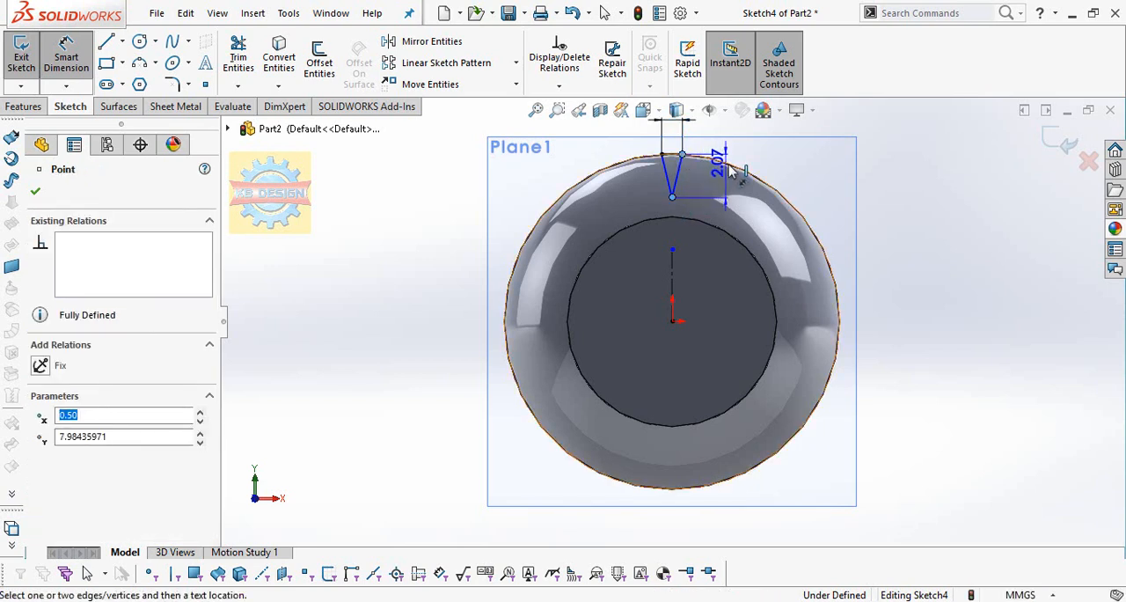
{"action": "left_click", "coordinate": [757, 173]}
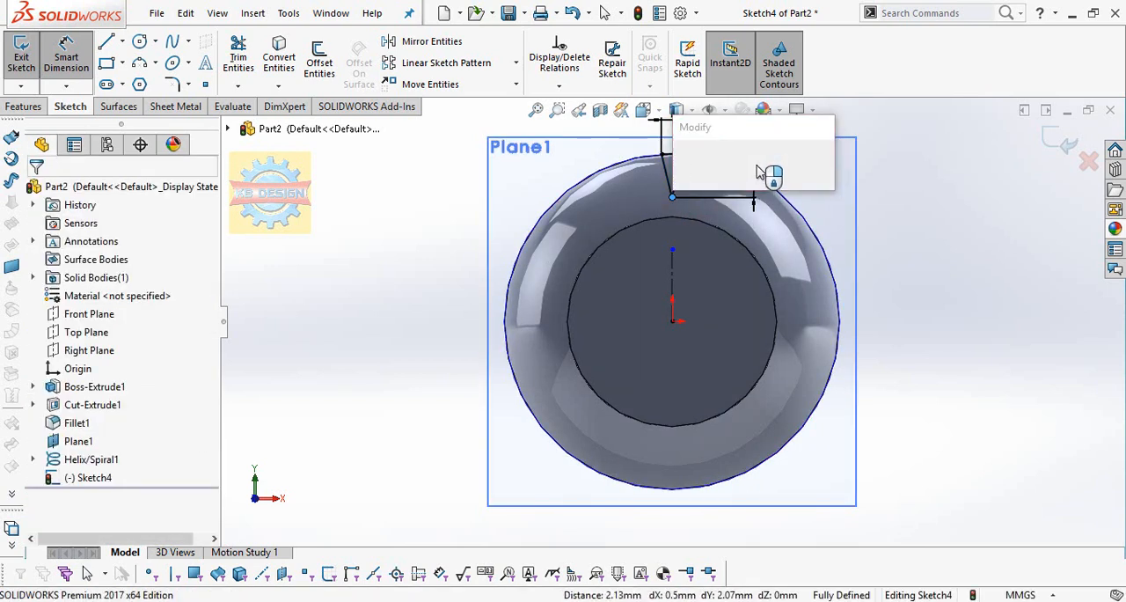
{"action": "type", "text": "0."}
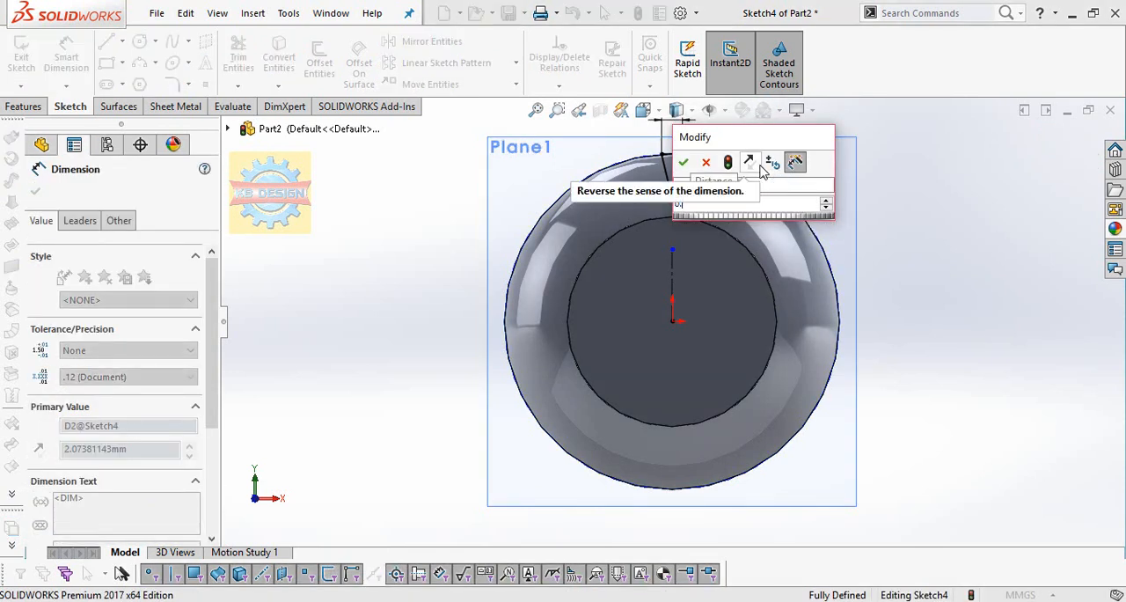
{"action": "type", "text": "5"}
{"action": "key", "text": "Return"}
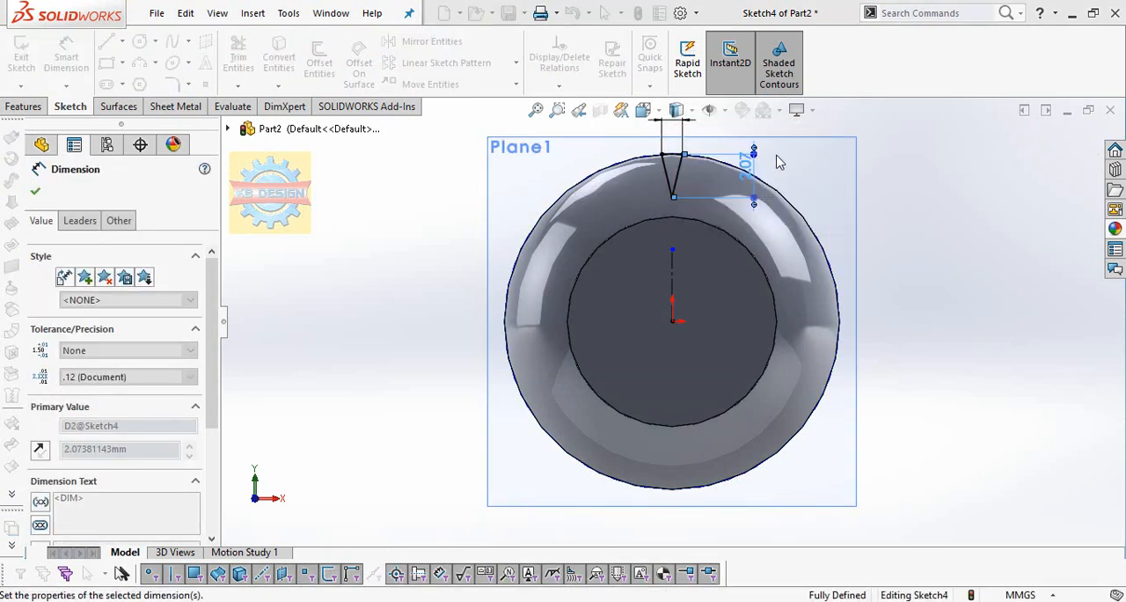
{"action": "left_click", "coordinate": [21, 55]}
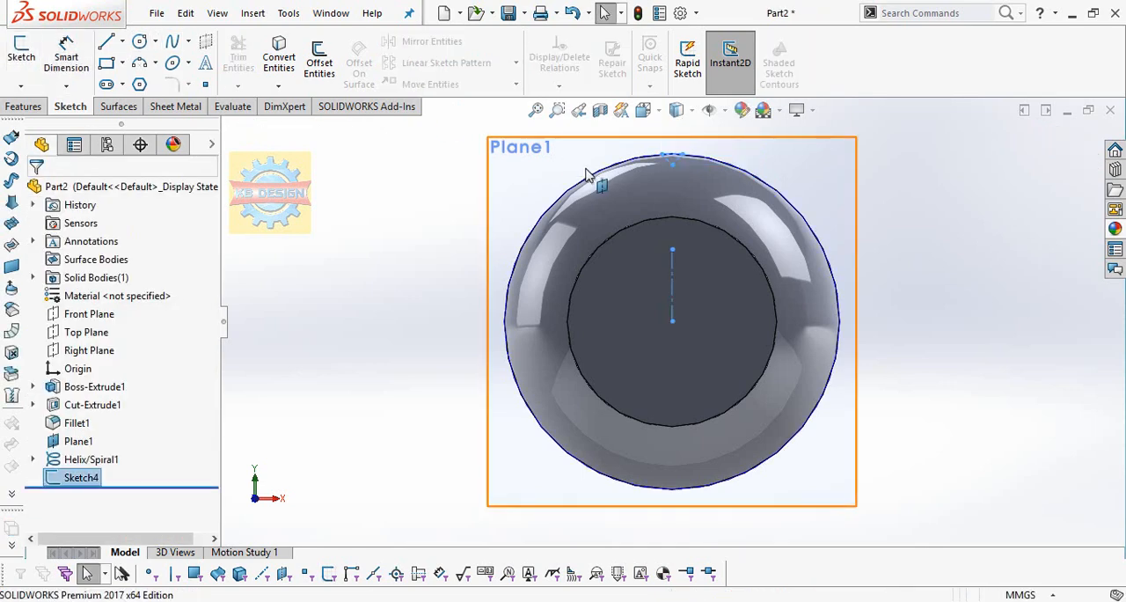
Create a swept cut with the triangle sketch as profile and the helix as path, keeping only Body 1.
{"action": "scroll", "coordinate": [674, 184], "scroll_direction": "up", "scroll_amount": 2}
{"action": "middle_click_drag", "start_coordinate": [674, 184], "coordinate": [668, 258]}
{"action": "scroll", "coordinate": [885, 224], "scroll_direction": "up", "scroll_amount": 3}
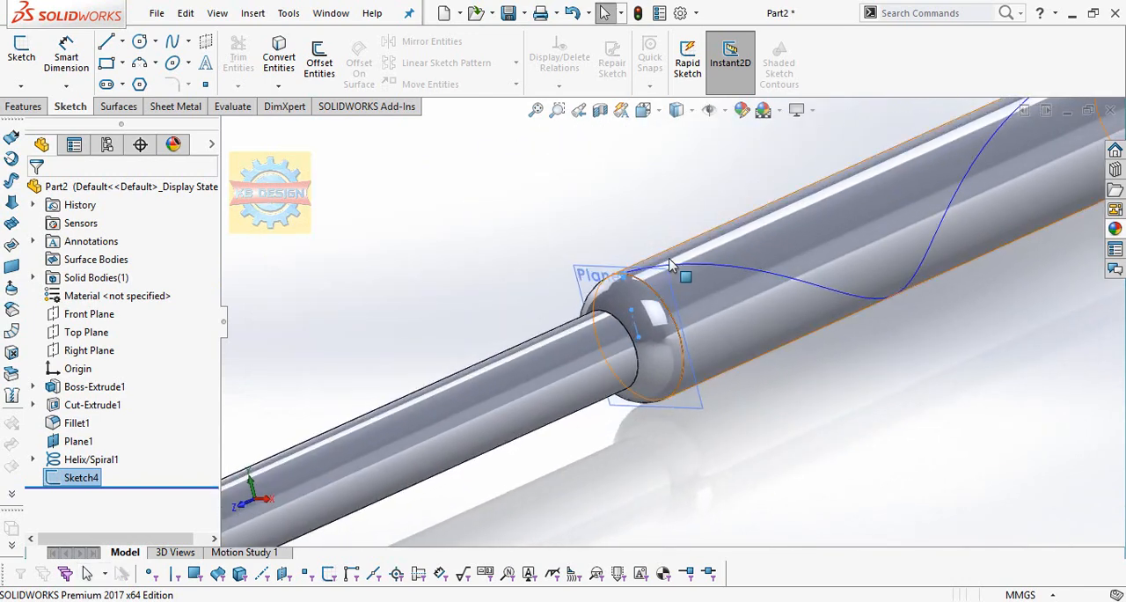
{"action": "left_click", "coordinate": [19, 106]}
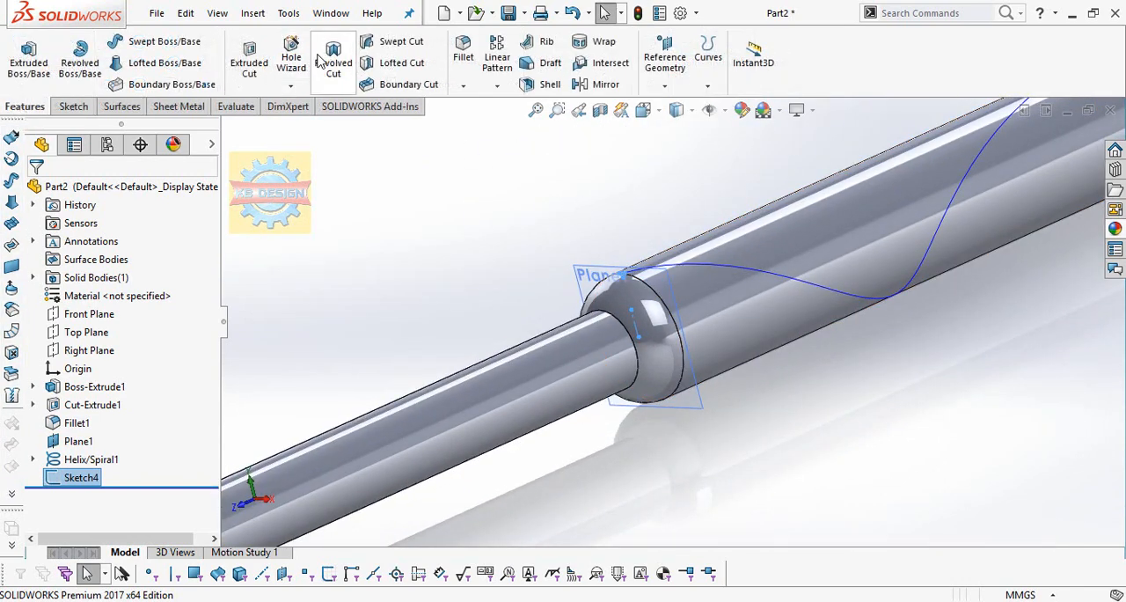
{"action": "left_click", "coordinate": [408, 50]}
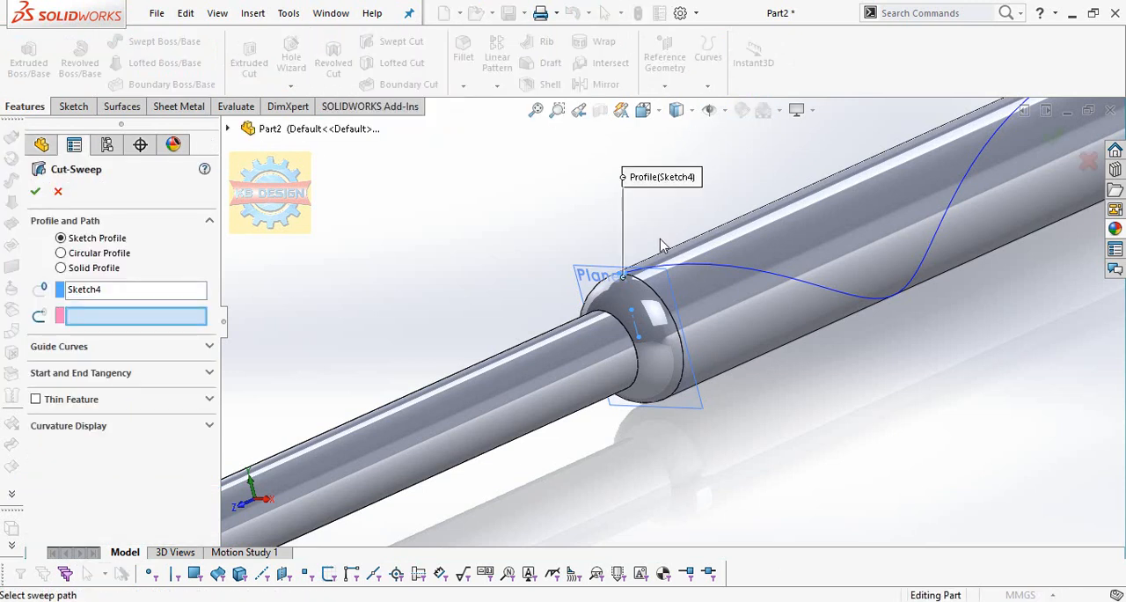
{"action": "left_click", "coordinate": [717, 266]}
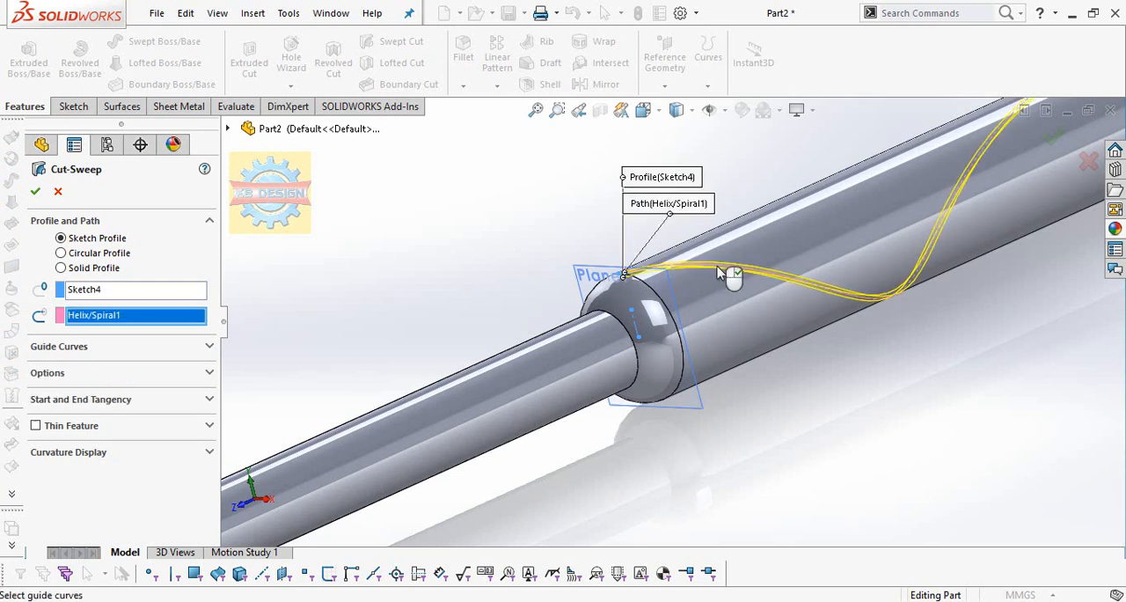
{"action": "left_click", "coordinate": [36, 191]}
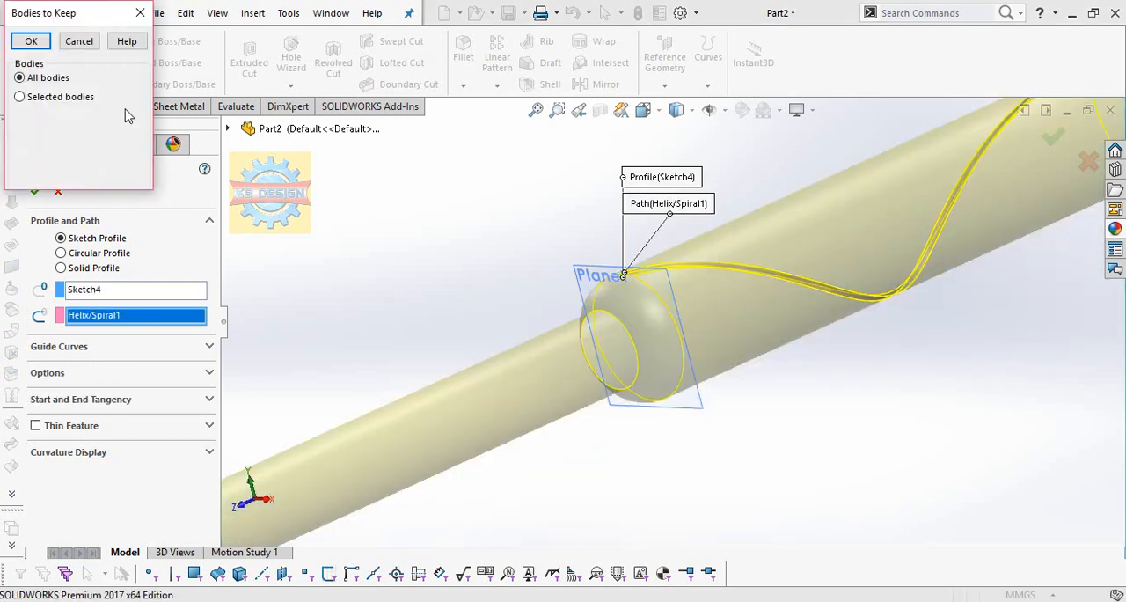
{"action": "left_click", "coordinate": [21, 97]}
{"action": "left_click", "coordinate": [20, 121]}
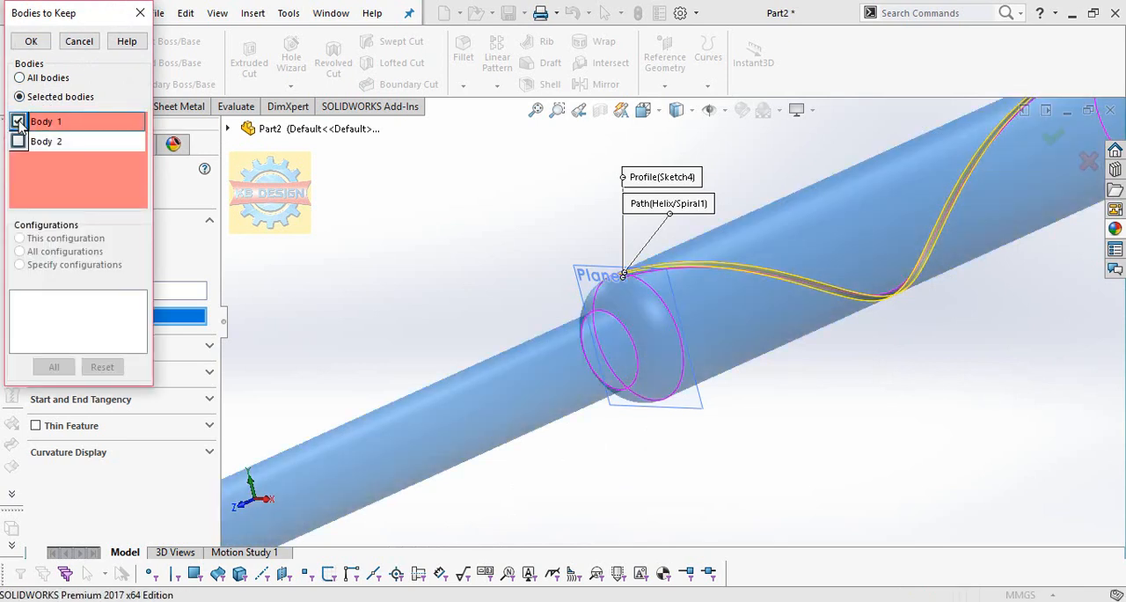
{"action": "left_click", "coordinate": [31, 41]}
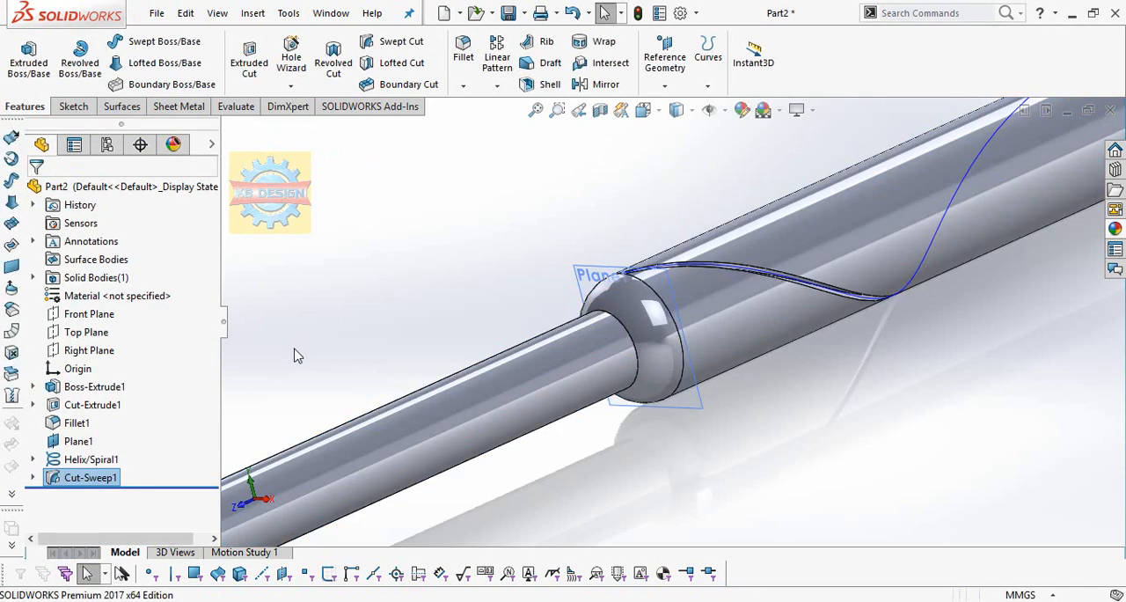
Hide the helix curve and the reference plane at the shoulder.
{"action": "left_click", "coordinate": [92, 459]}
{"action": "right_click", "coordinate": [92, 459]}
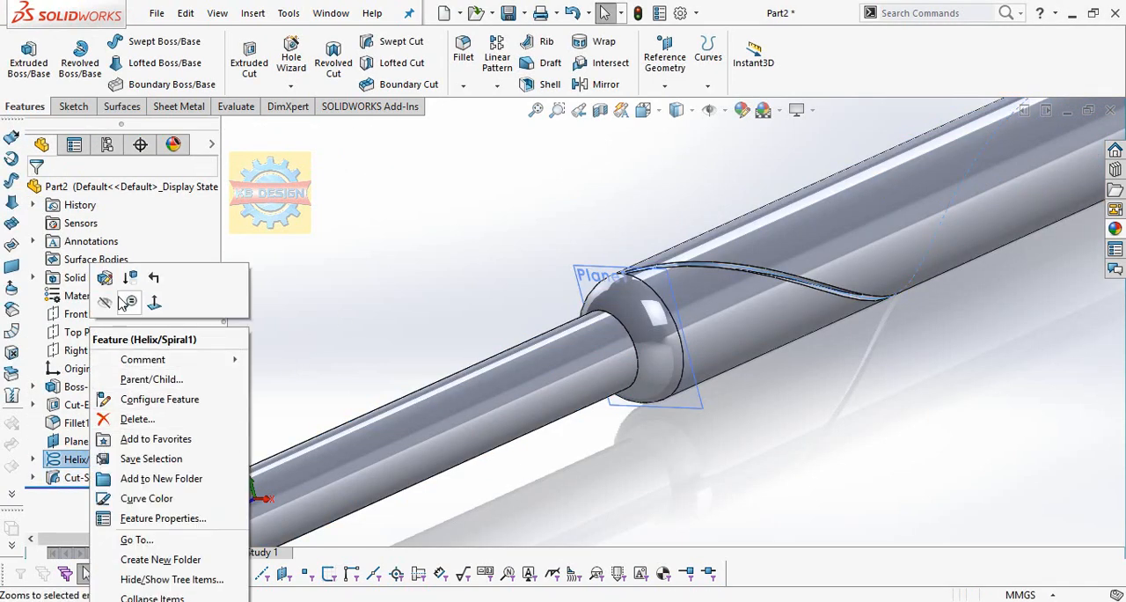
{"action": "left_click", "coordinate": [120, 302]}
{"action": "key", "text": "f"}
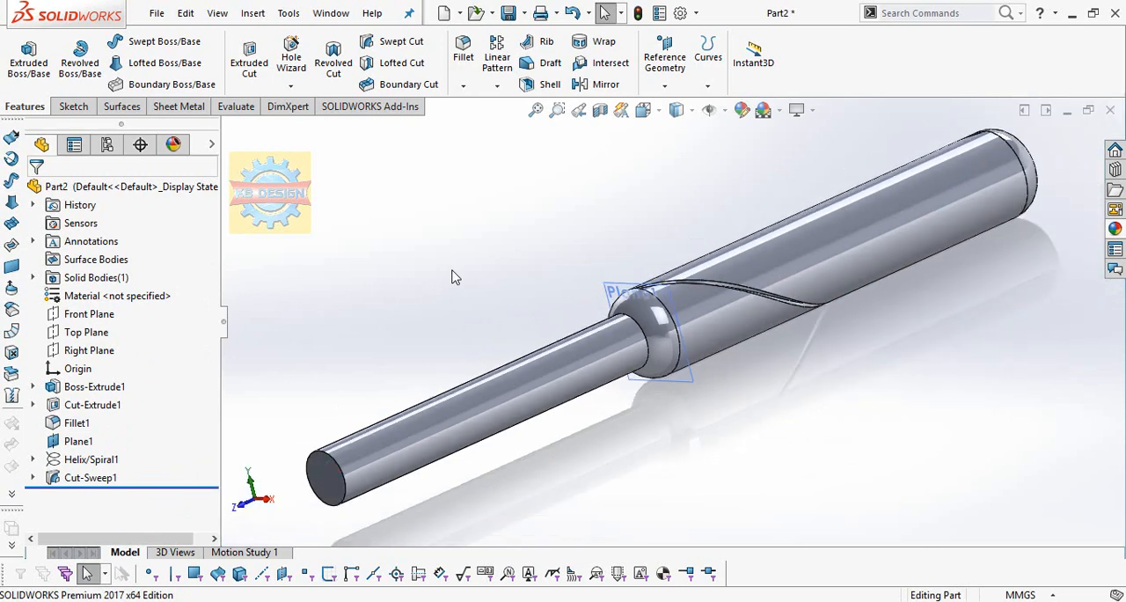
{"action": "right_click", "coordinate": [616, 292]}
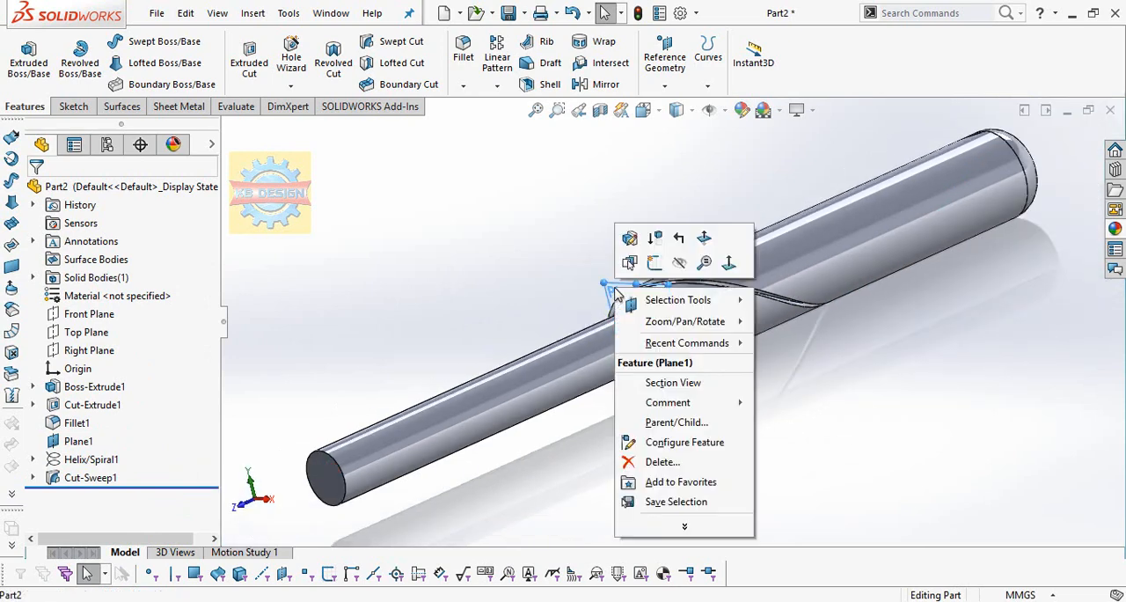
{"action": "left_click", "coordinate": [679, 263]}
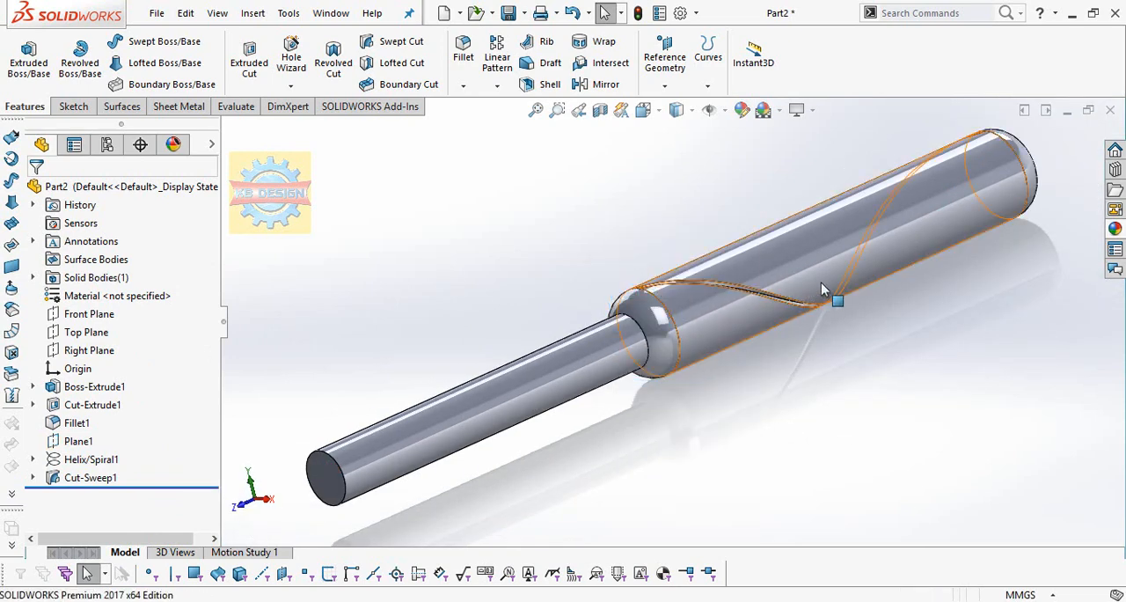
Circular-pattern the swept cut around the thin shaft's end edge with 20 equally spaced instances over 360 degrees.
{"action": "scroll", "coordinate": [827, 290], "scroll_direction": "up", "scroll_amount": 2}
{"action": "middle_click_drag", "start_coordinate": [753, 278], "coordinate": [741, 256]}
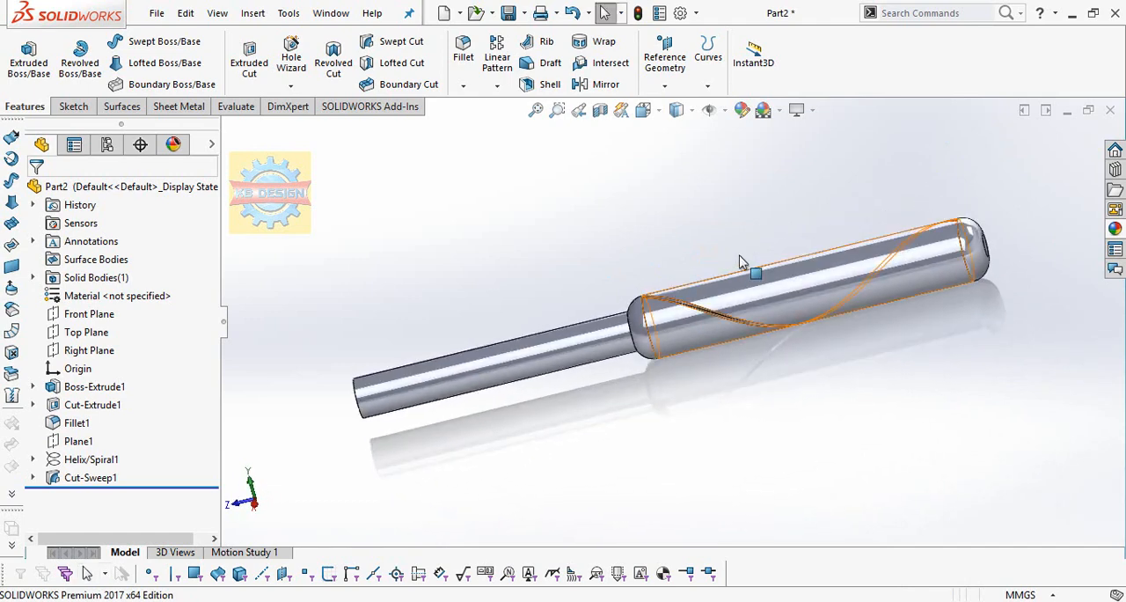
{"action": "left_click", "coordinate": [497, 85]}
{"action": "left_click", "coordinate": [785, 352]}
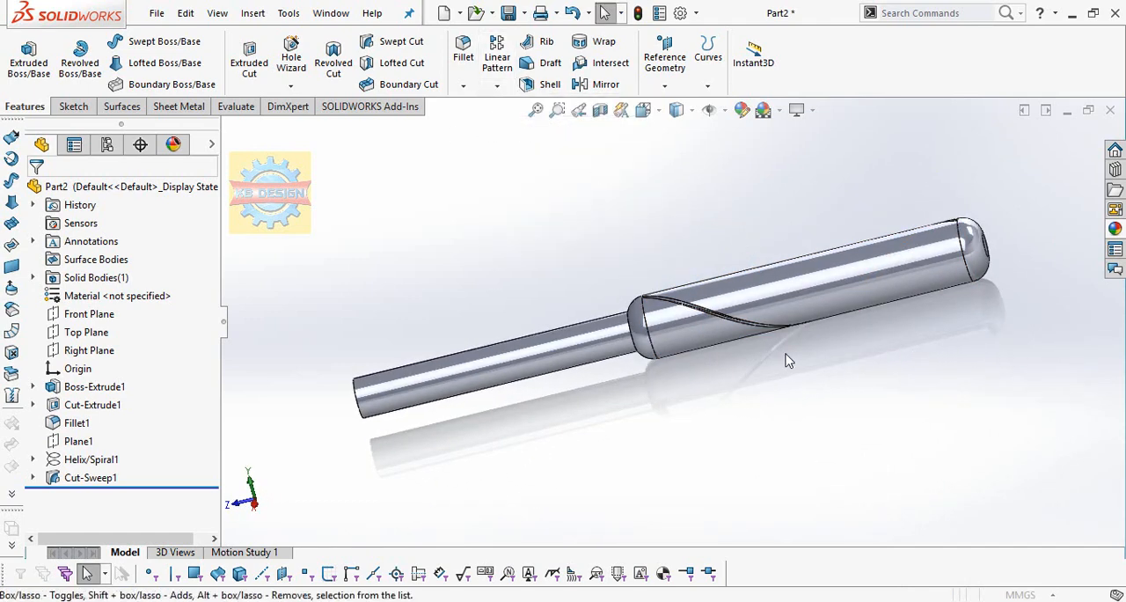
{"action": "left_click", "coordinate": [94, 245]}
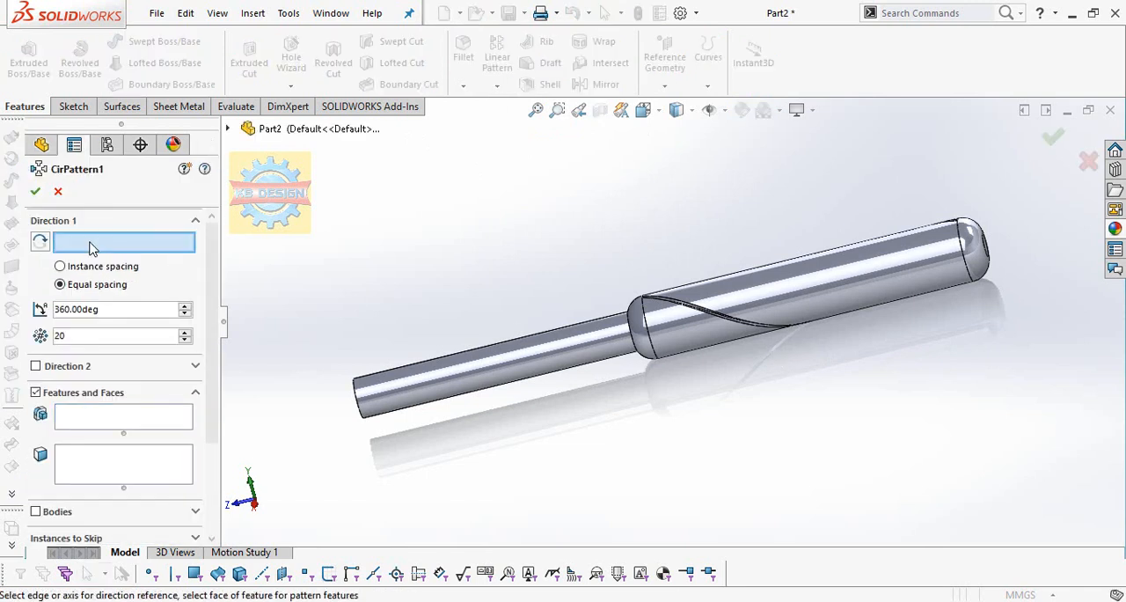
{"action": "left_click", "coordinate": [358, 410]}
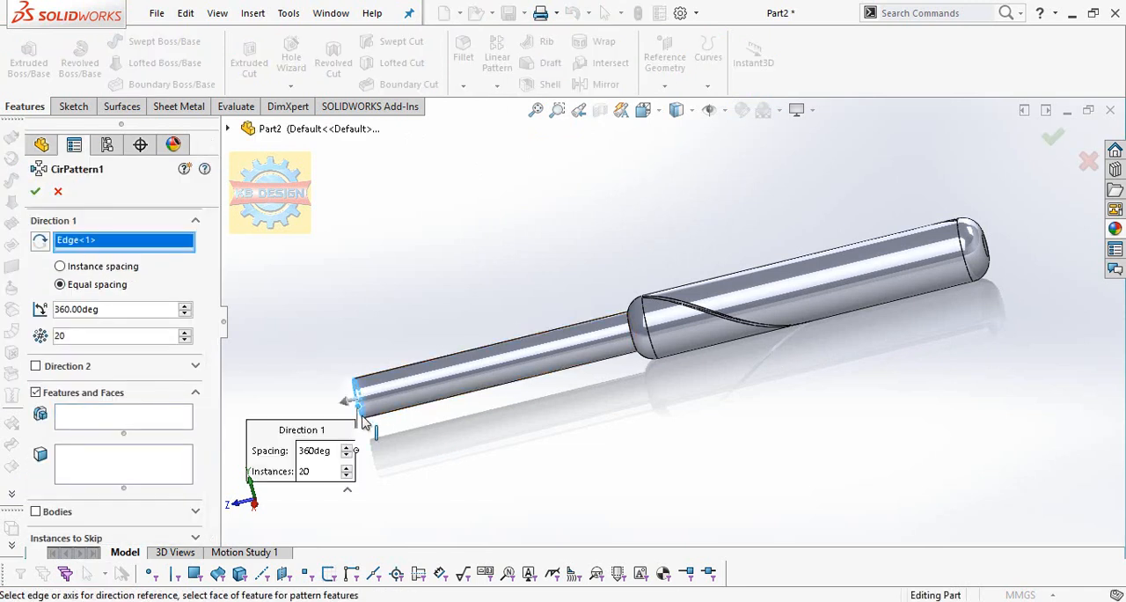
{"action": "left_click", "coordinate": [121, 428]}
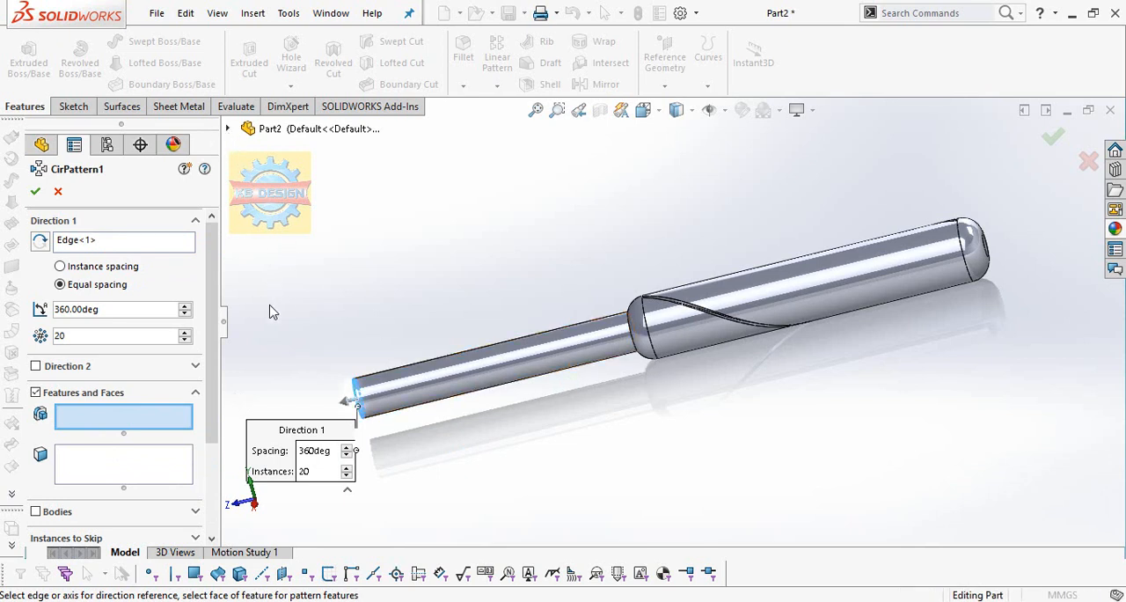
{"action": "left_click", "coordinate": [227, 129]}
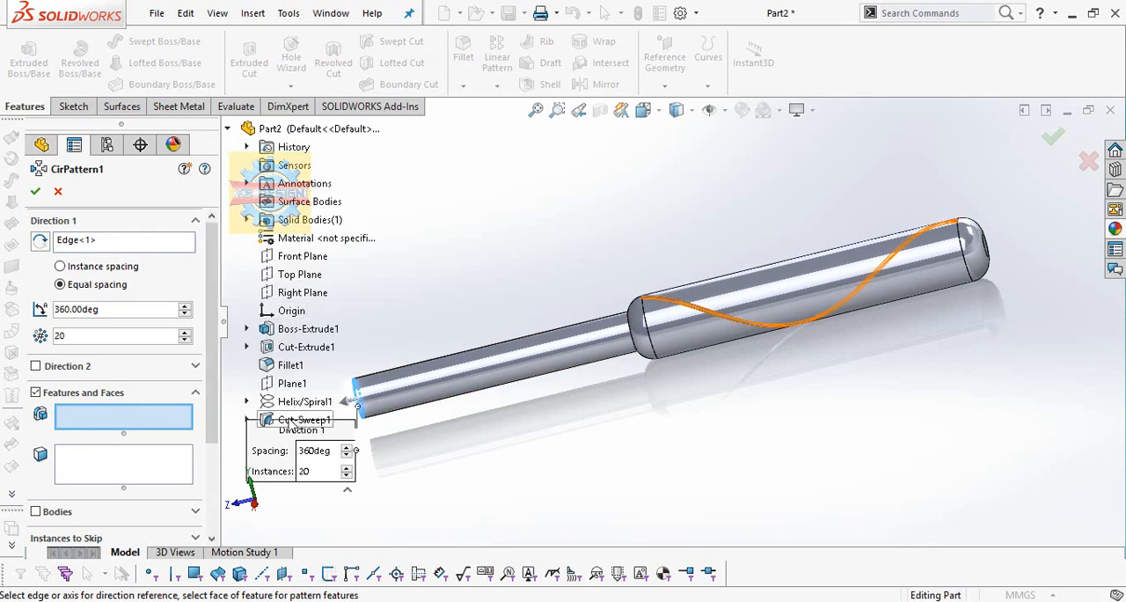
{"action": "left_click", "coordinate": [304, 419]}
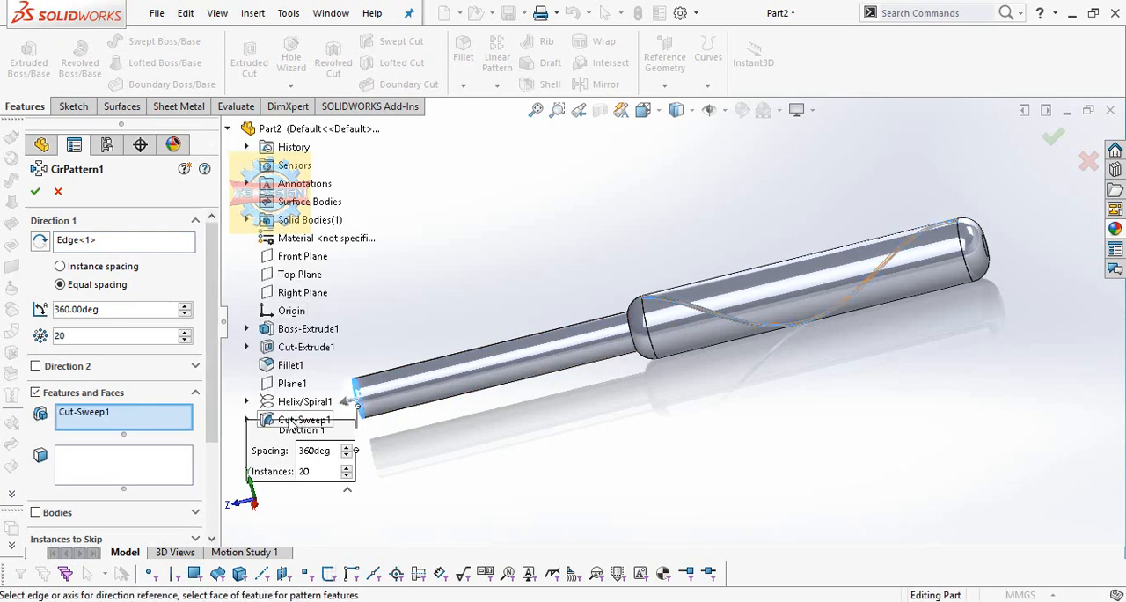
{"action": "left_click", "coordinate": [35, 192]}
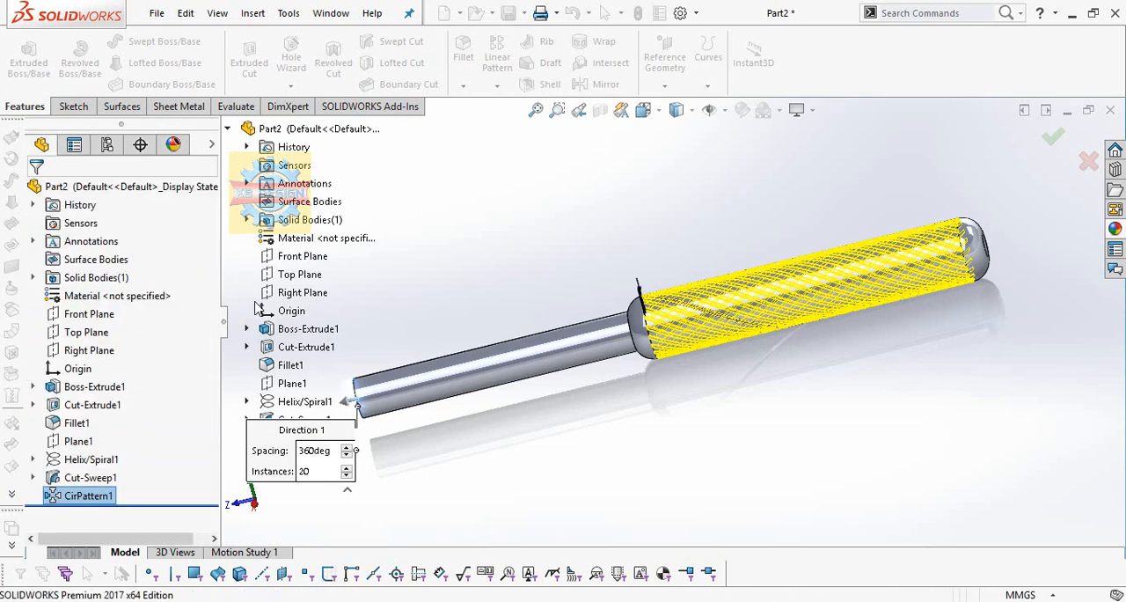
{"action": "middle_click_drag", "start_coordinate": [780, 275], "coordinate": [746, 255]}
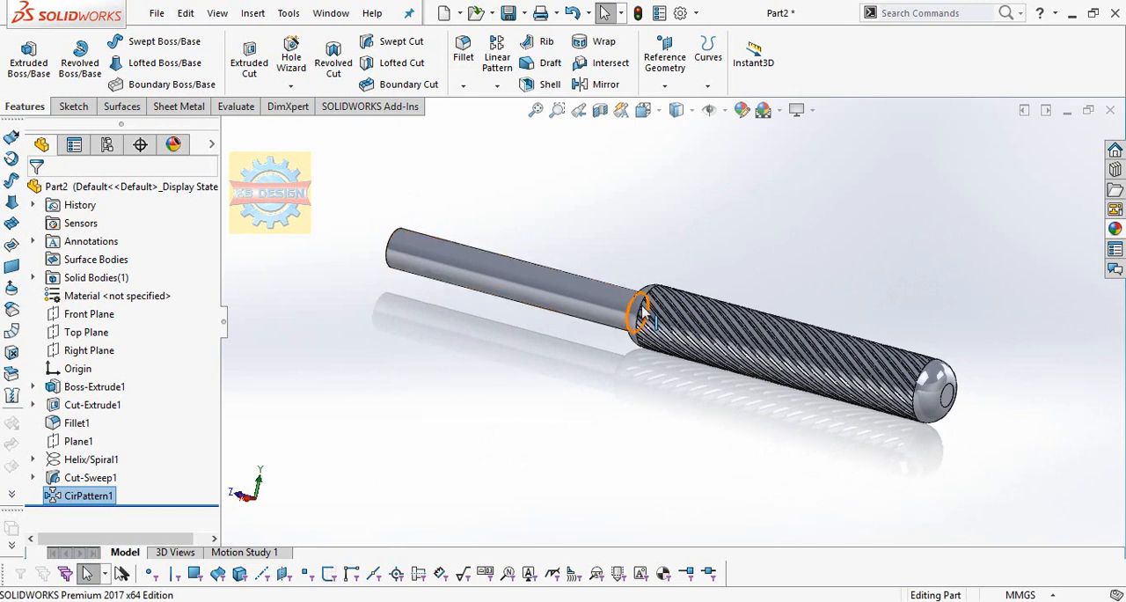
{"action": "left_click", "coordinate": [33, 459]}
{"action": "left_click", "coordinate": [98, 476]}
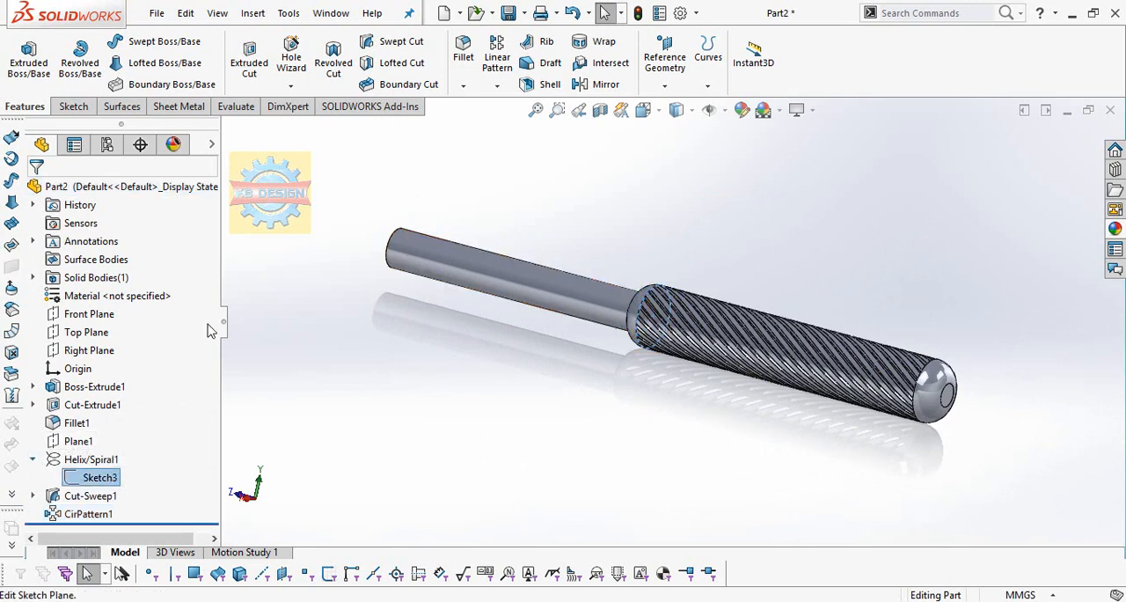
{"action": "left_click", "coordinate": [708, 85]}
{"action": "left_click", "coordinate": [726, 190]}
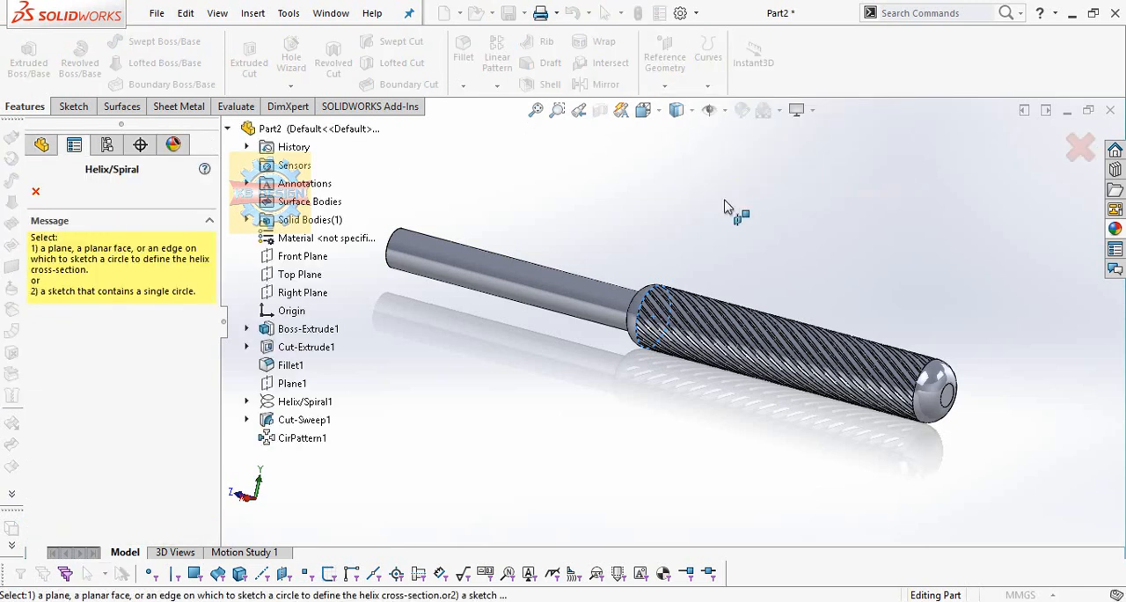
{"action": "left_click", "coordinate": [247, 402]}
{"action": "left_click", "coordinate": [304, 421]}
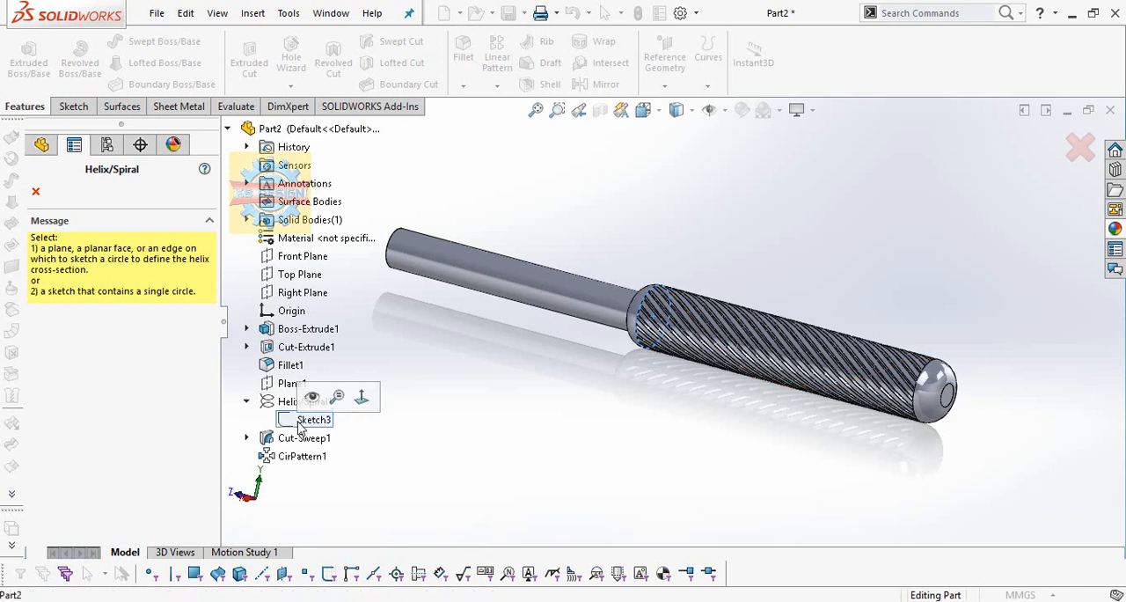
{"action": "left_click", "coordinate": [307, 422]}
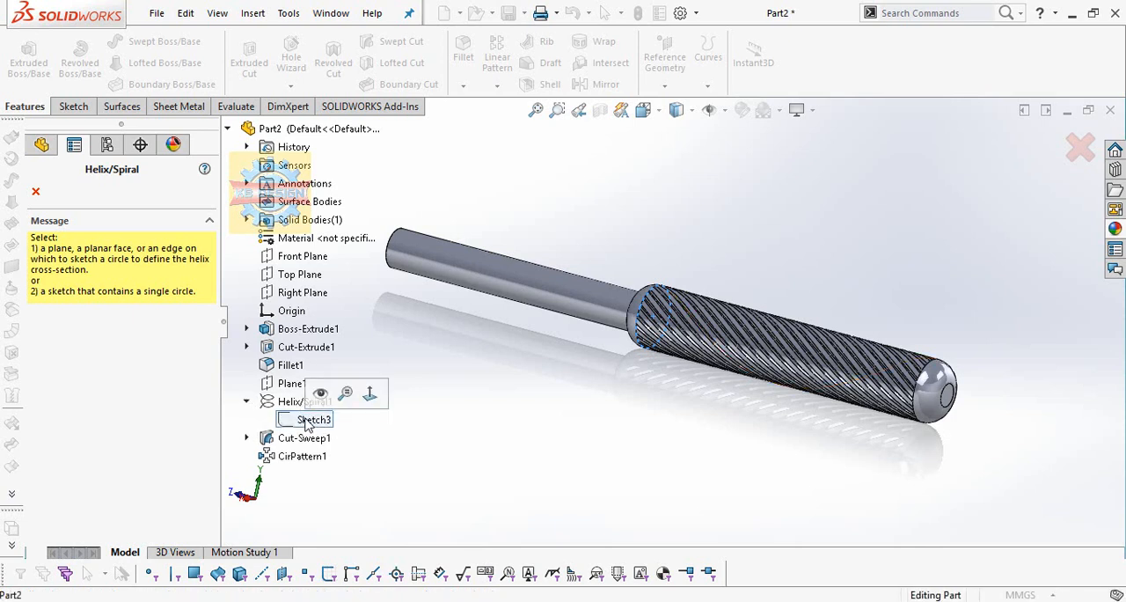
{"action": "left_click", "coordinate": [35, 193]}
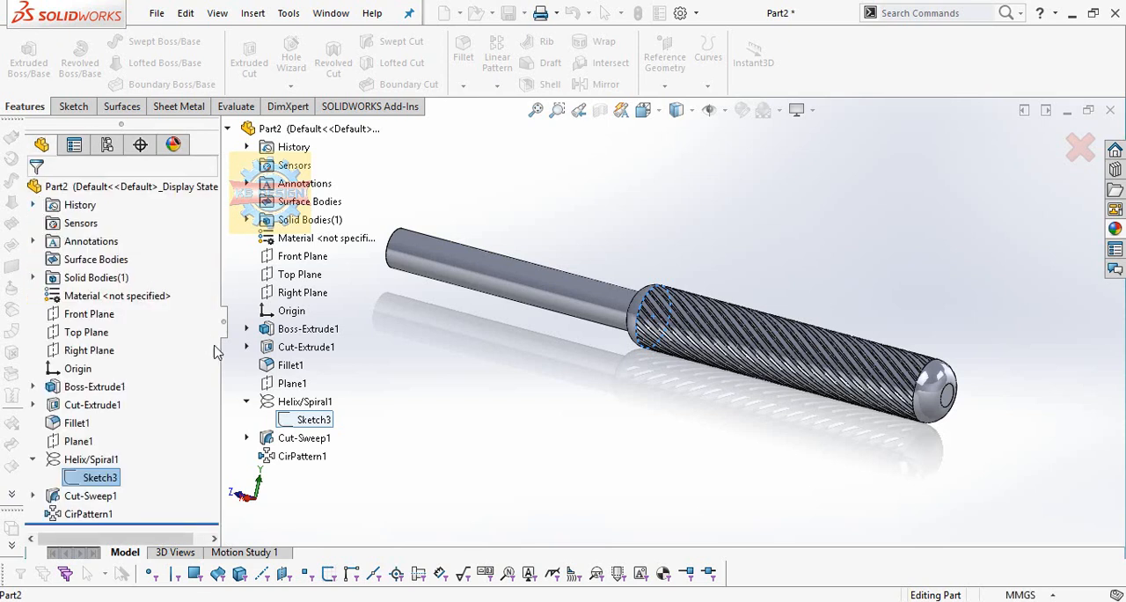
Start a sketch on Plane1 and convert the first helix's base circle, Sketch3, into it.
{"action": "left_click", "coordinate": [76, 442]}
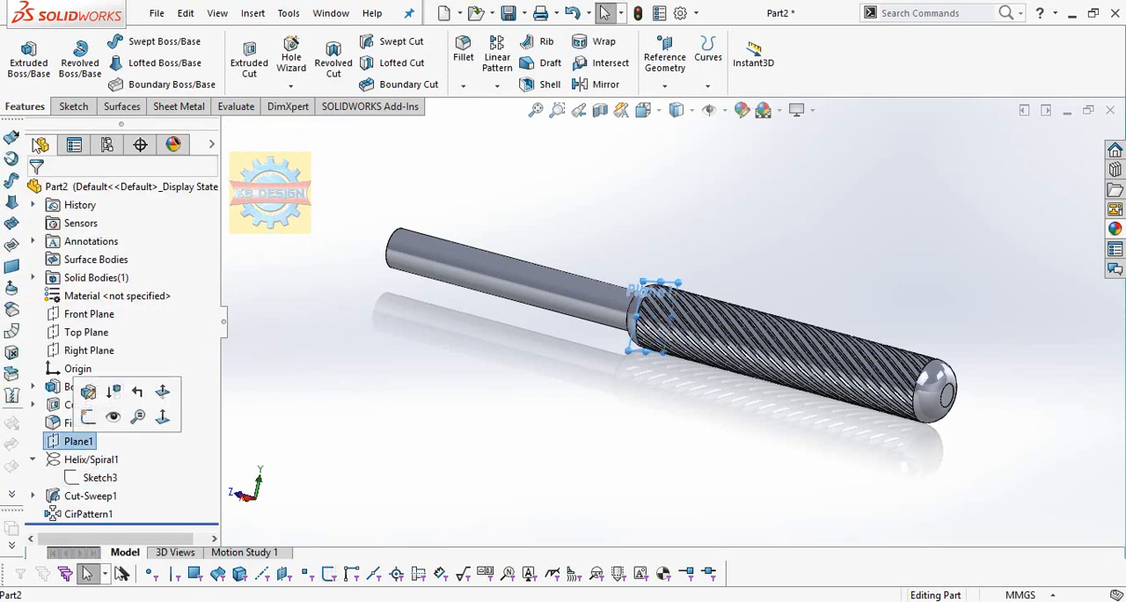
{"action": "left_click", "coordinate": [73, 106]}
{"action": "left_click", "coordinate": [21, 54]}
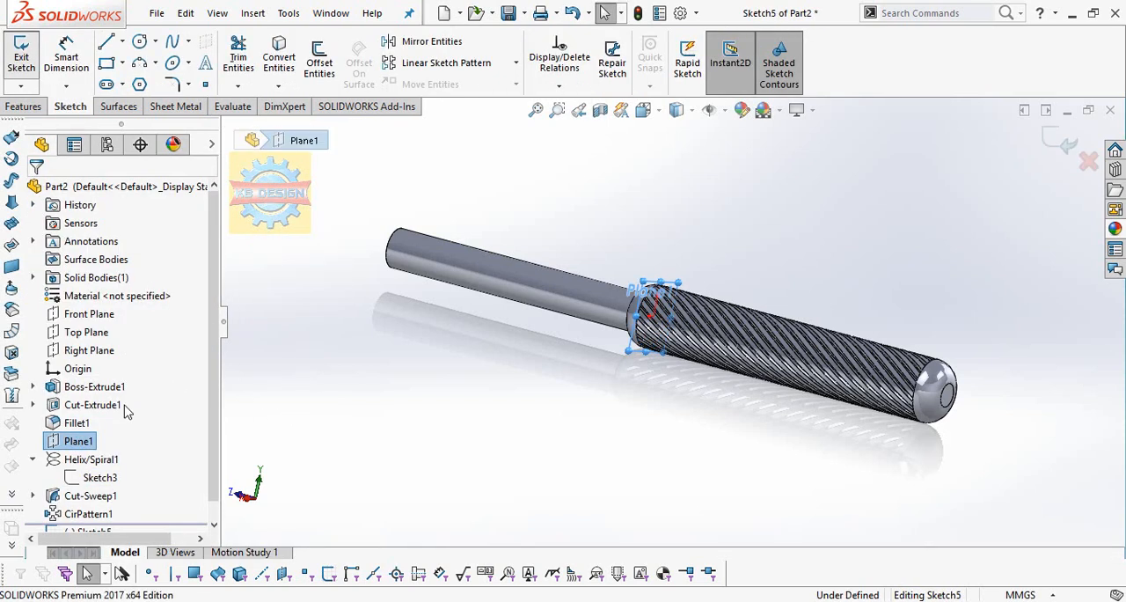
{"action": "left_click", "coordinate": [96, 477]}
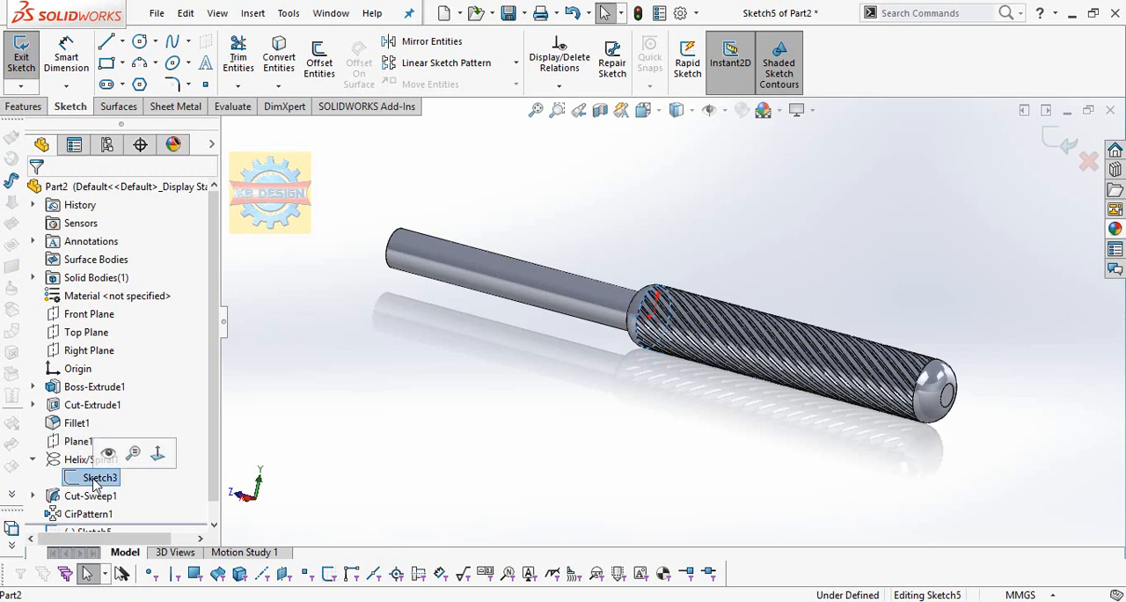
{"action": "left_click", "coordinate": [279, 57]}
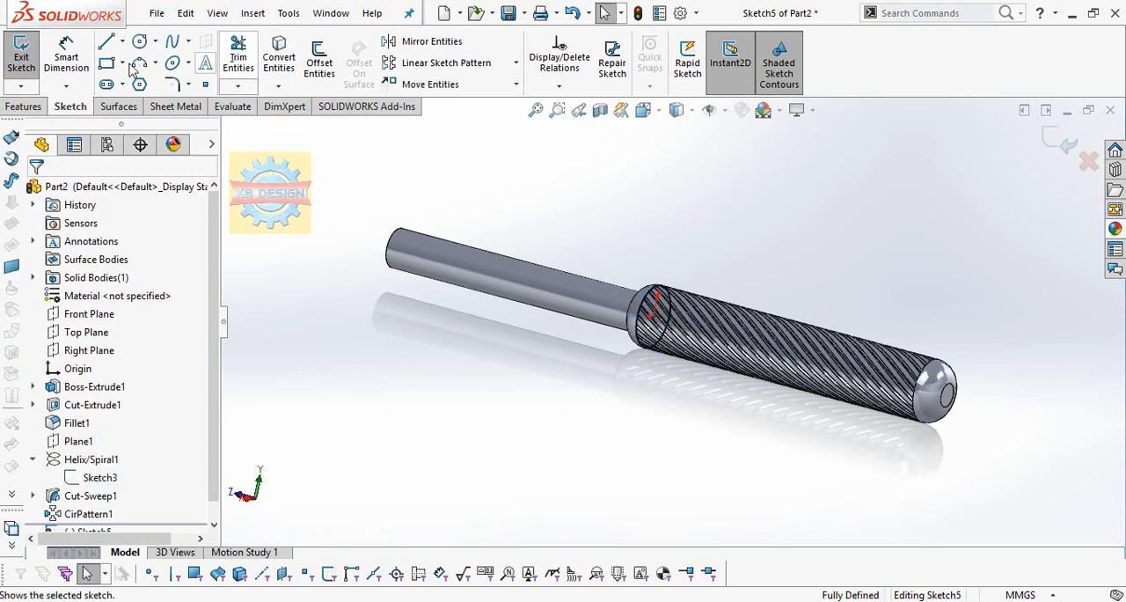
Create a counterclockwise helix from the converted circle with 80.42 mm constant pitch, 1 revolution, reversed direction and a 90-degree start angle.
{"action": "left_click", "coordinate": [27, 107]}
{"action": "left_click", "coordinate": [709, 87]}
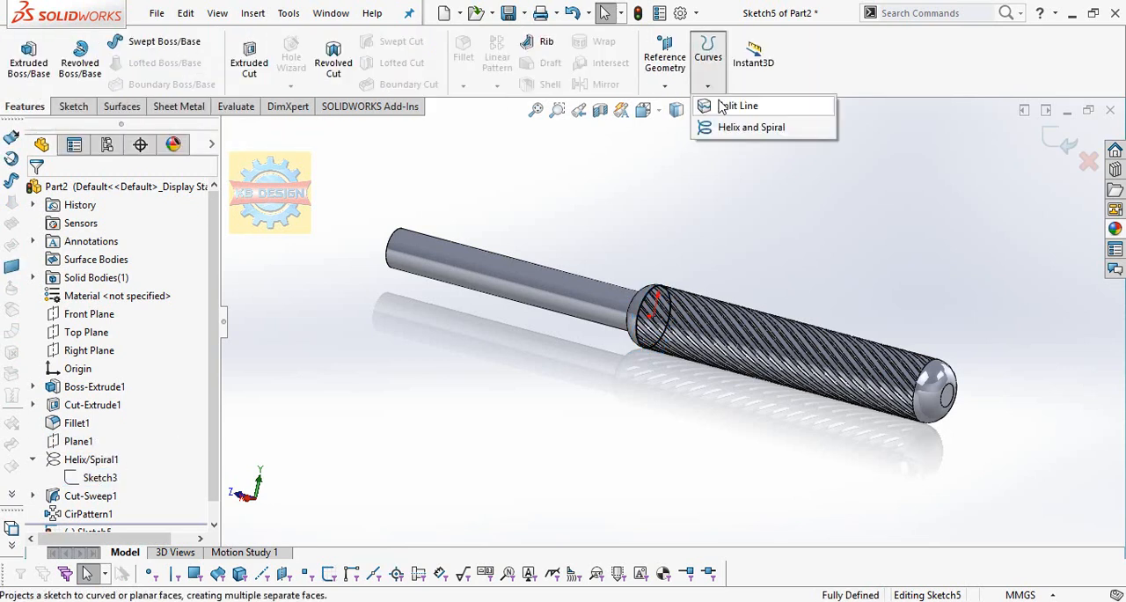
{"action": "left_click", "coordinate": [723, 125]}
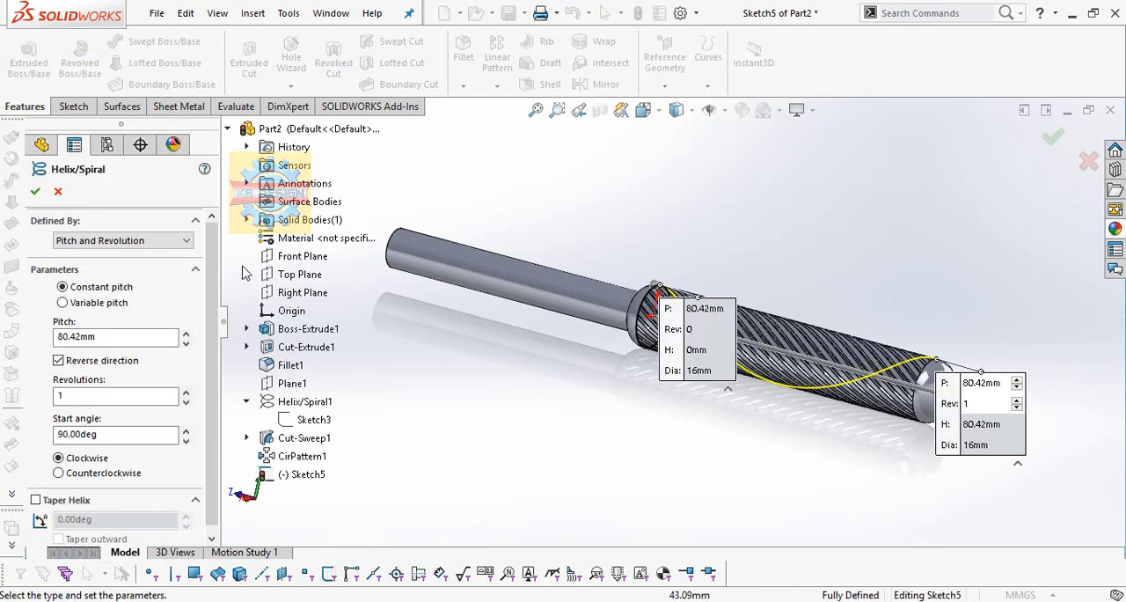
{"action": "left_click", "coordinate": [82, 472]}
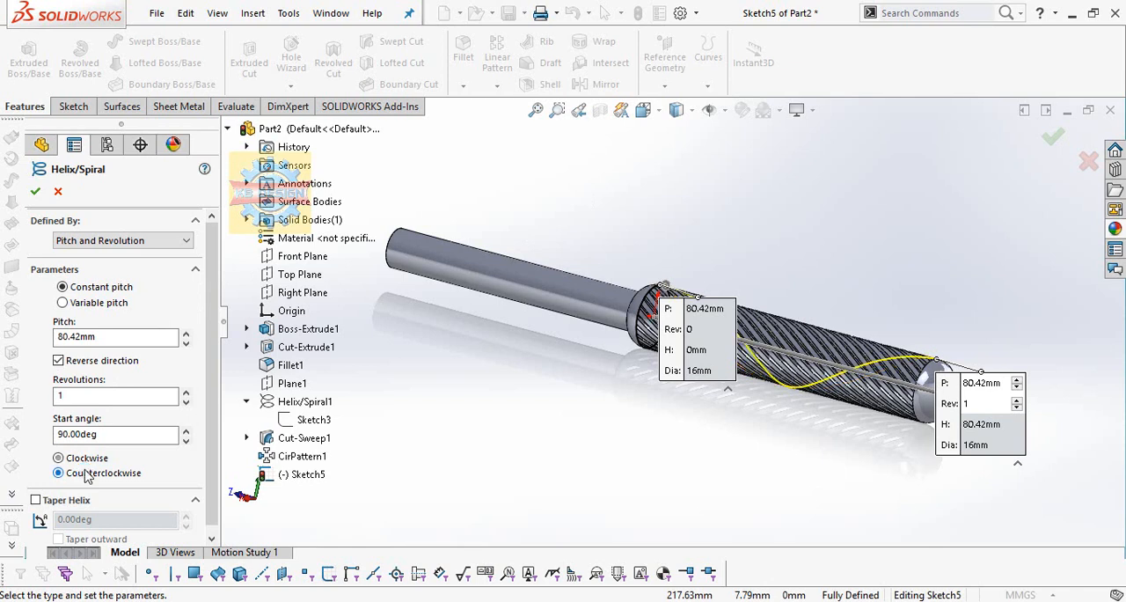
{"action": "left_click", "coordinate": [37, 192]}
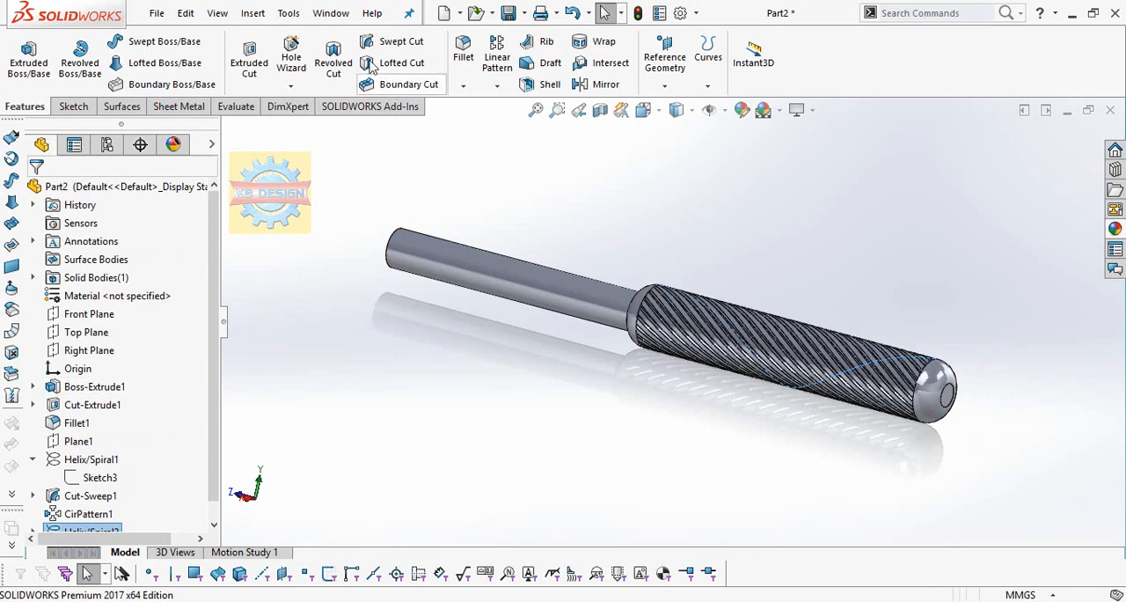
Try to make a swept cut with Sketch4 as profile and the second helix as path, keeping all bodies.
{"action": "left_click", "coordinate": [341, 66]}
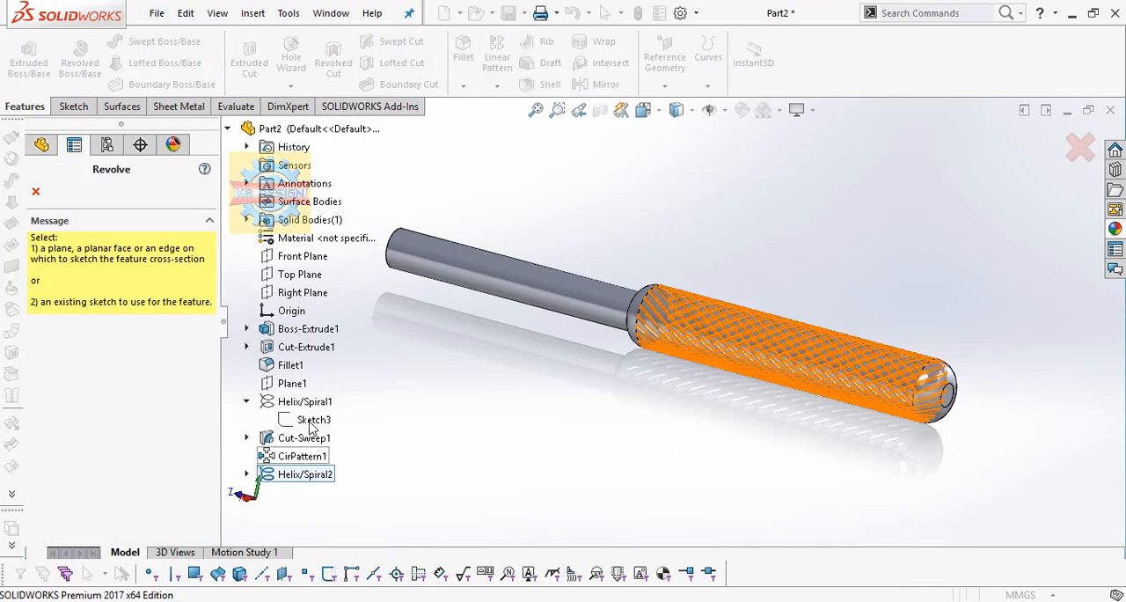
{"action": "left_click", "coordinate": [35, 193]}
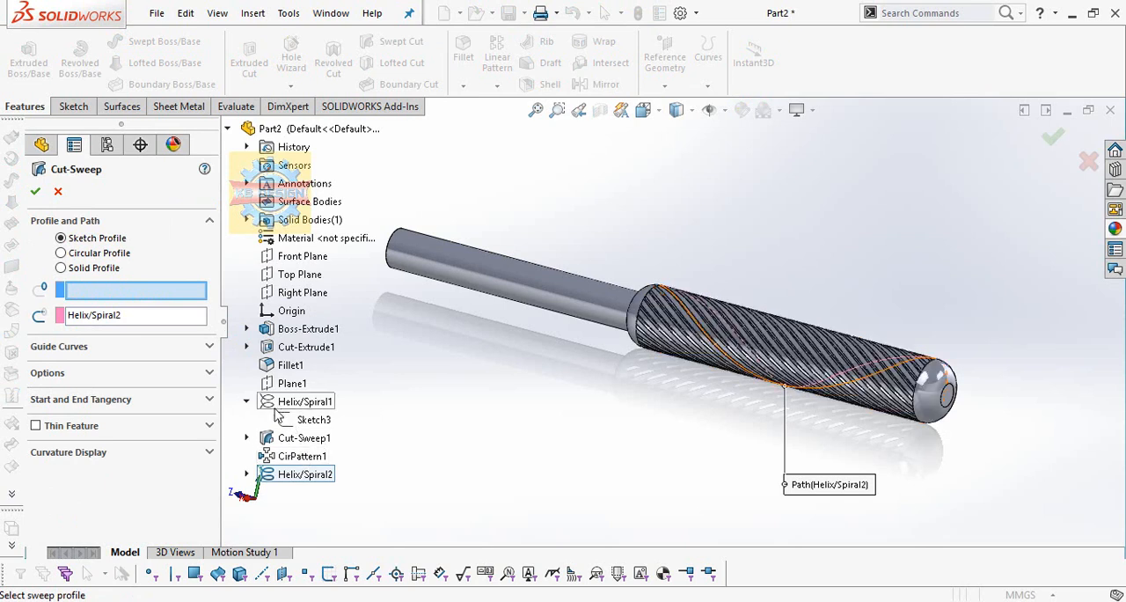
{"action": "mouse_move", "coordinate": [299, 439]}
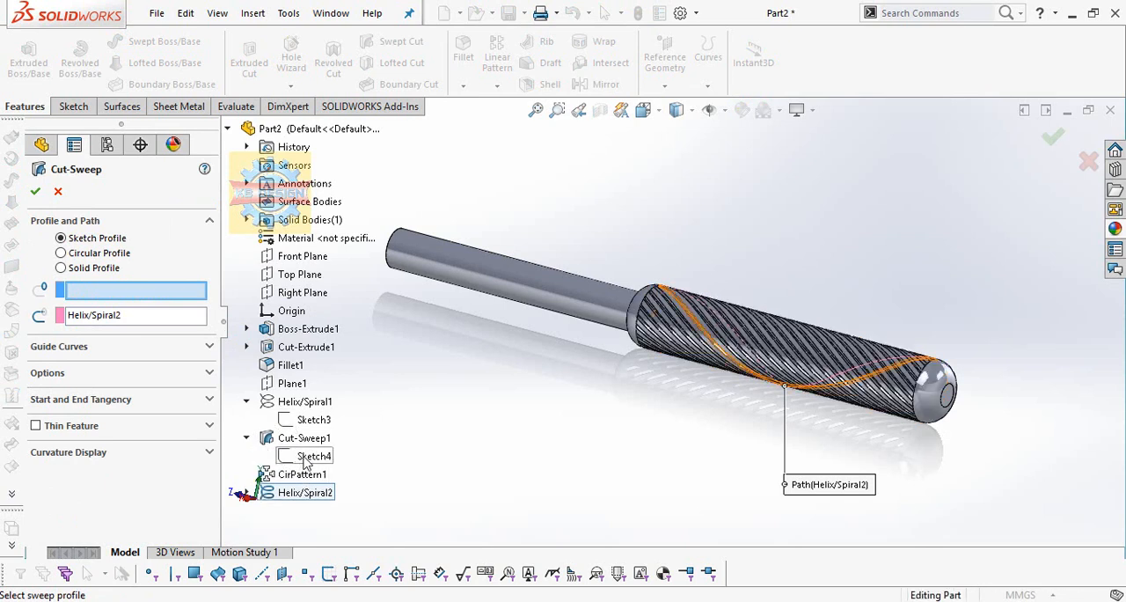
{"action": "left_click", "coordinate": [307, 458]}
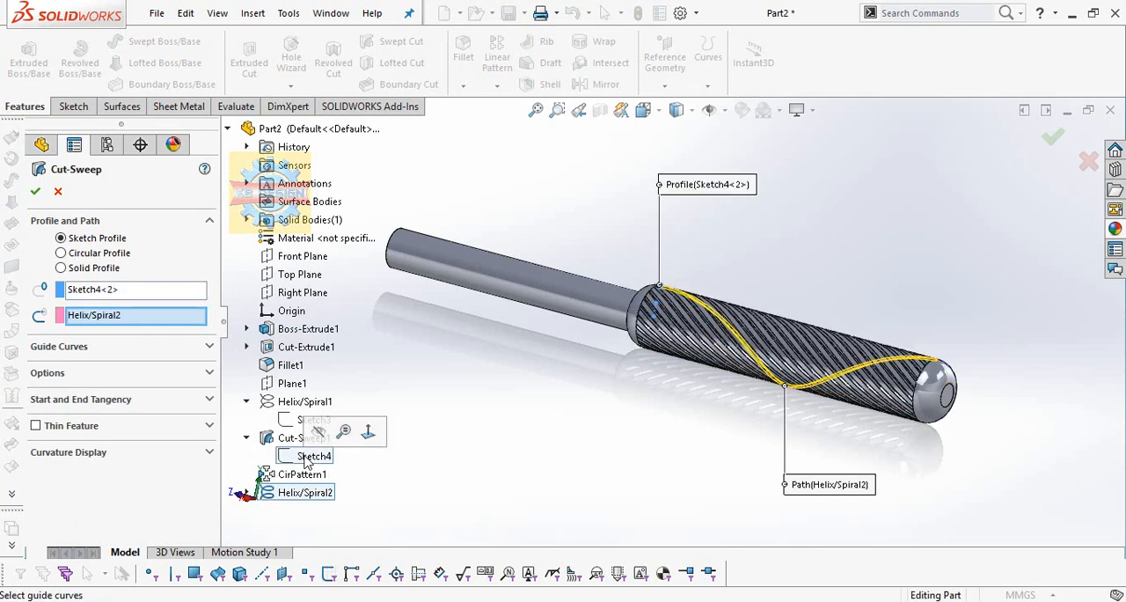
{"action": "left_click", "coordinate": [35, 193]}
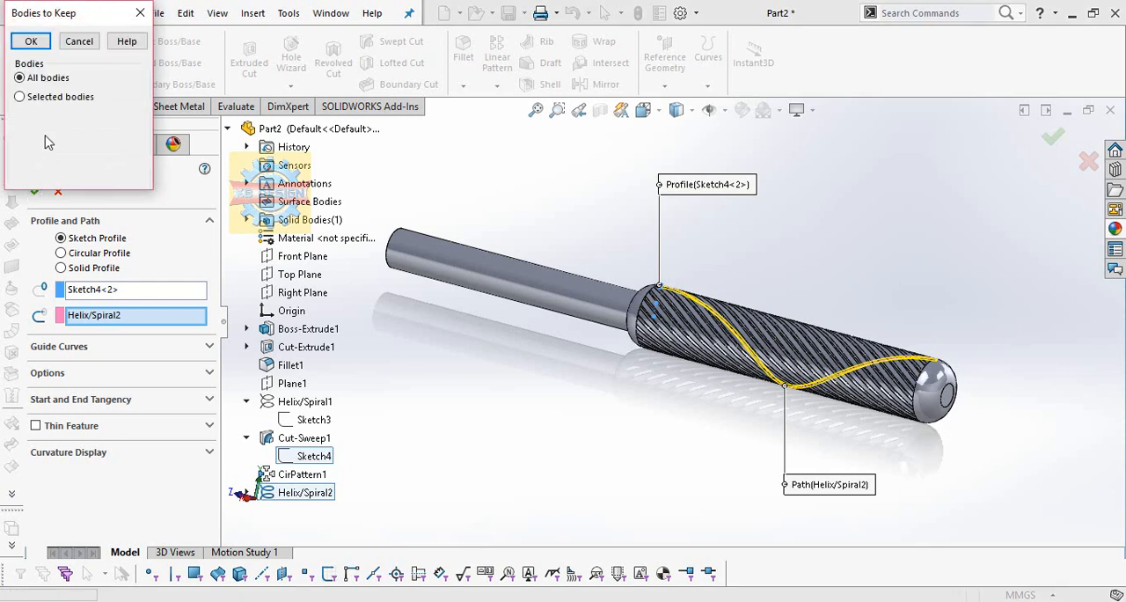
{"action": "left_click", "coordinate": [31, 42]}
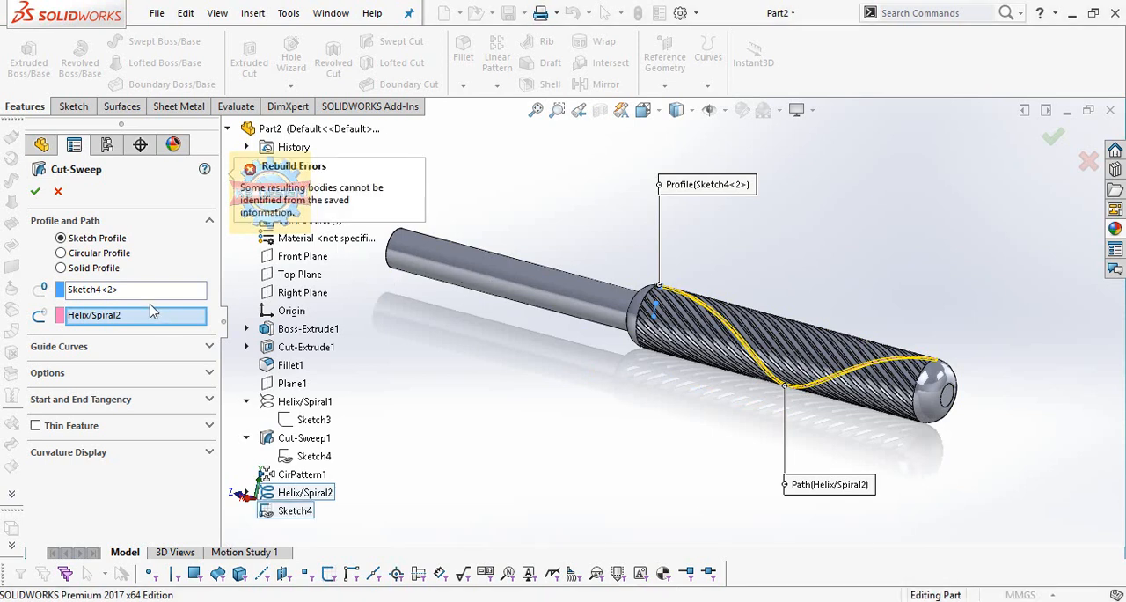
Reselect Sketch4 as the sweep profile along the second helix and complete the cut, keeping Body 1 and Body 2.
{"action": "right_click", "coordinate": [109, 294]}
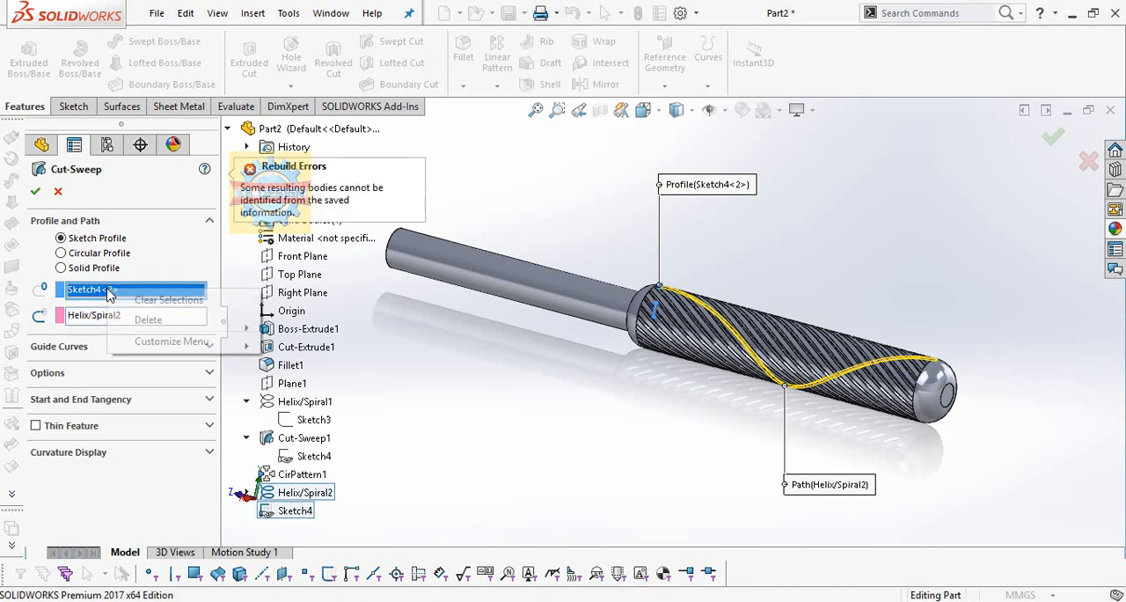
{"action": "left_click", "coordinate": [145, 387]}
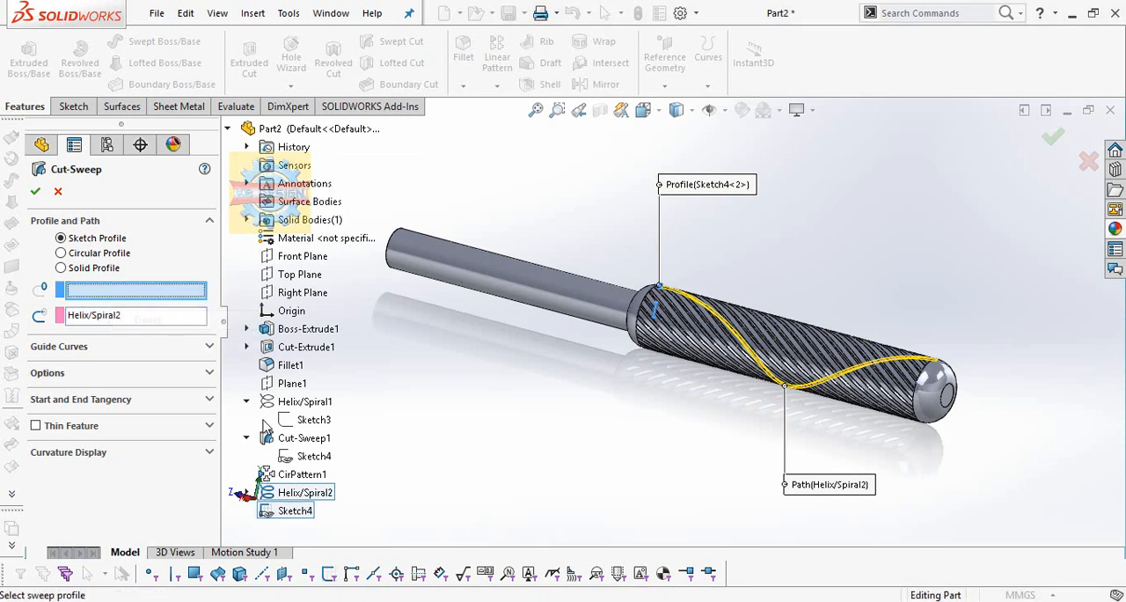
{"action": "left_click", "coordinate": [303, 457]}
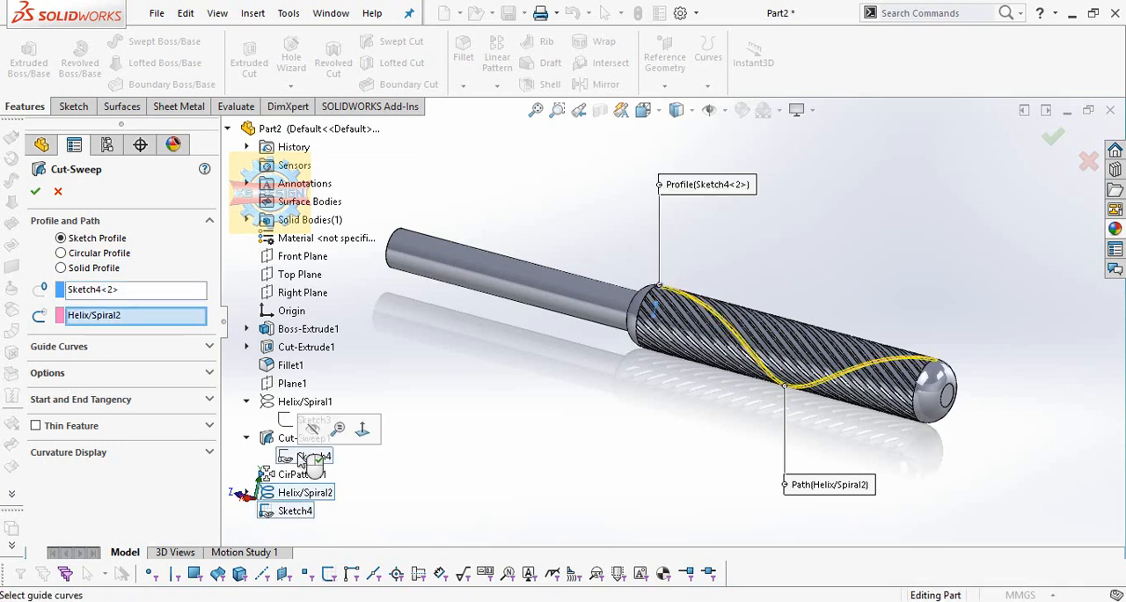
{"action": "left_click", "coordinate": [36, 190]}
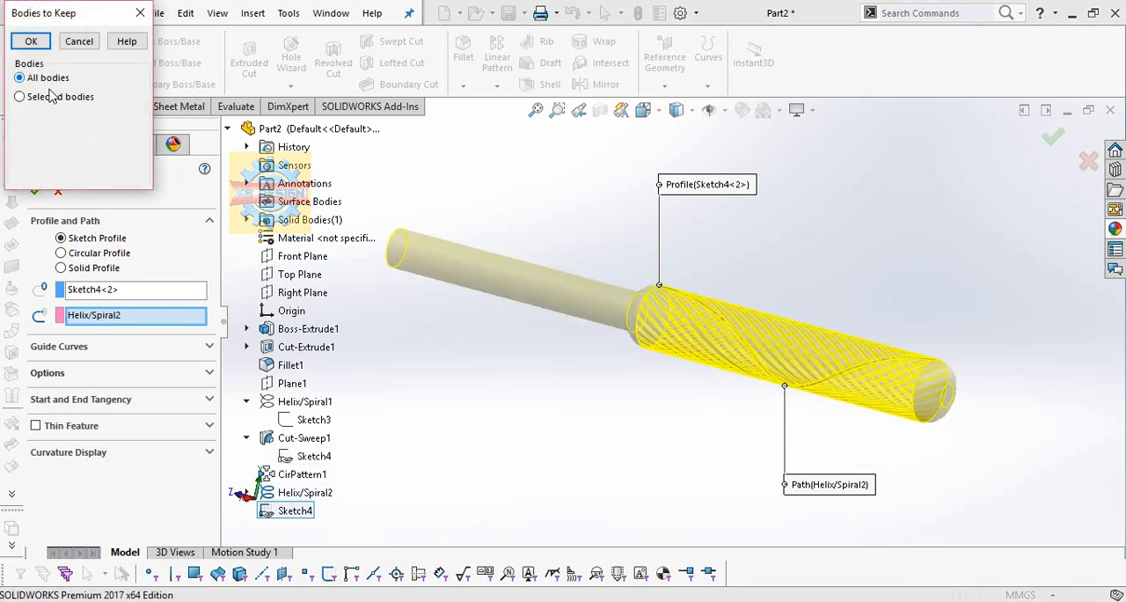
{"action": "left_click", "coordinate": [51, 98]}
{"action": "left_click", "coordinate": [19, 120]}
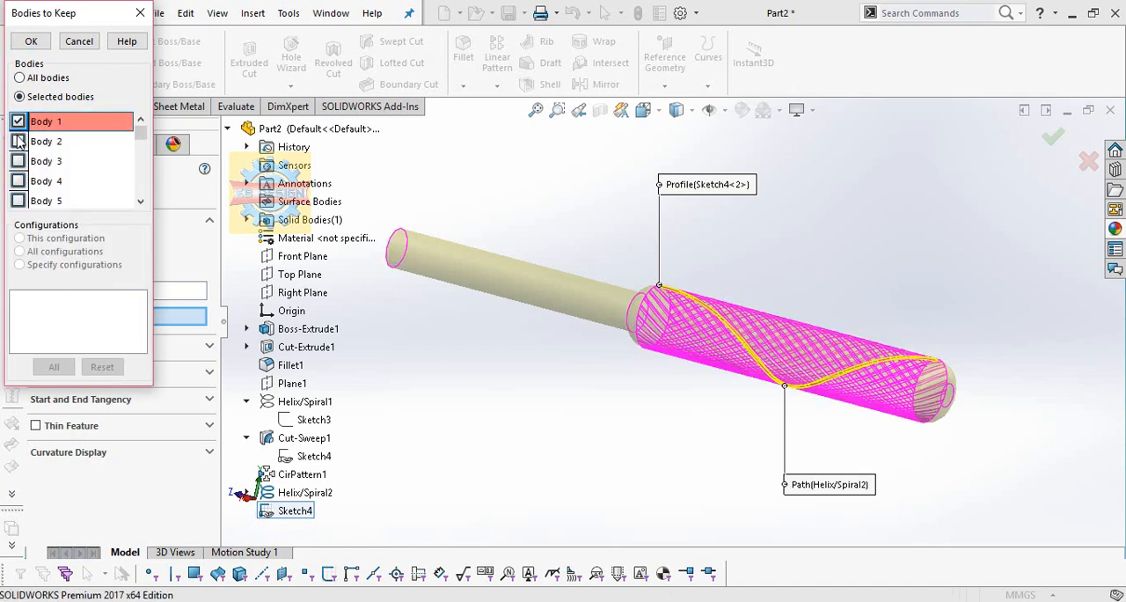
{"action": "left_click", "coordinate": [19, 141]}
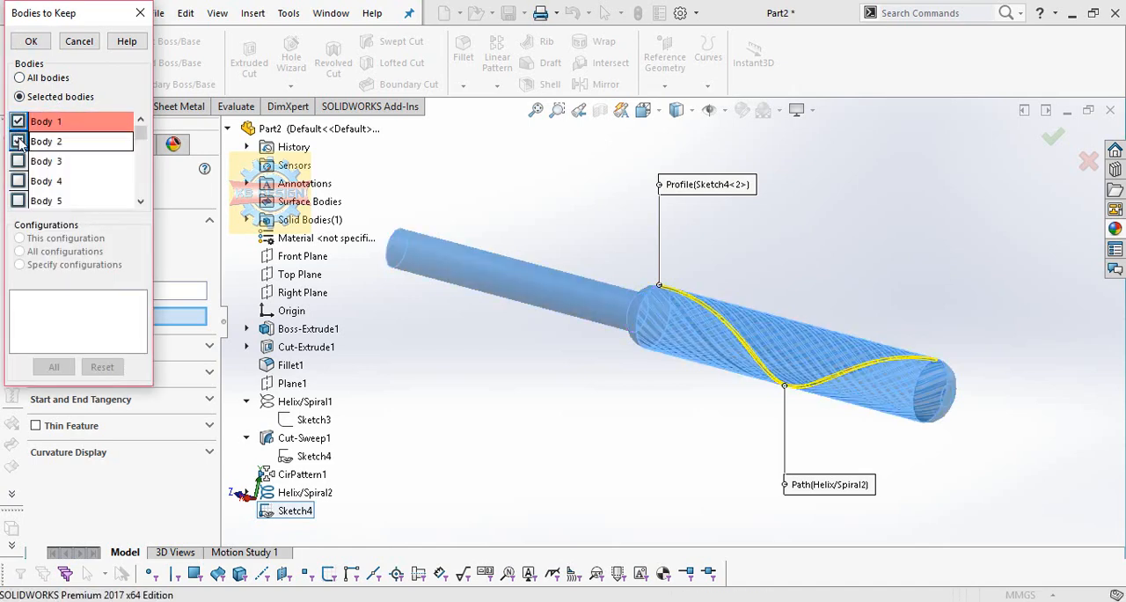
{"action": "left_click", "coordinate": [31, 42]}
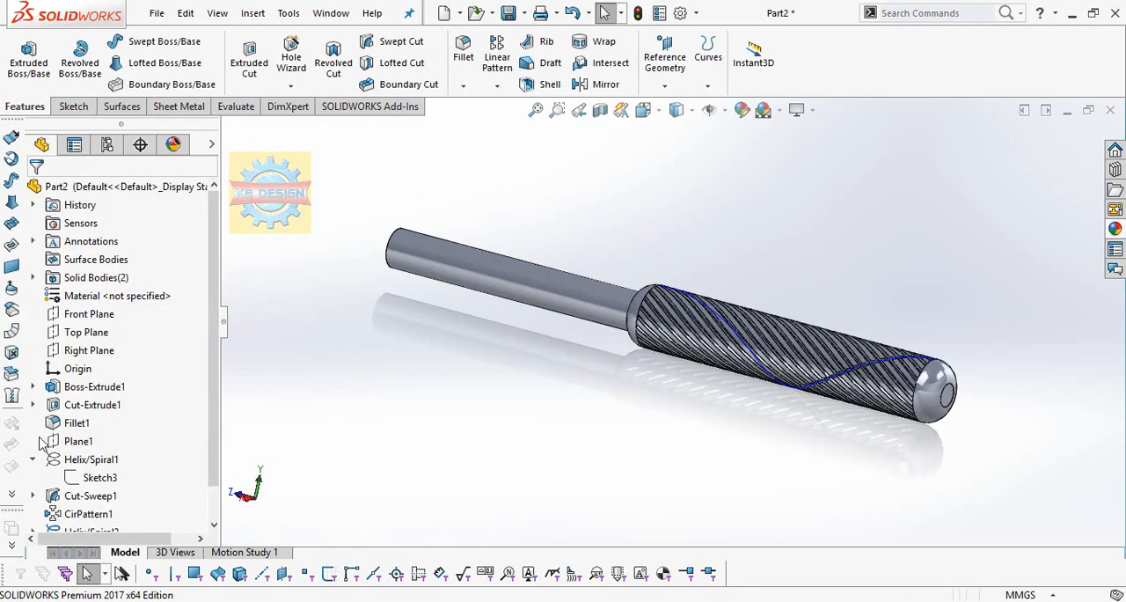
Hide the second helix curve.
{"action": "scroll", "coordinate": [104, 505], "scroll_direction": "down", "scroll_amount": 1}
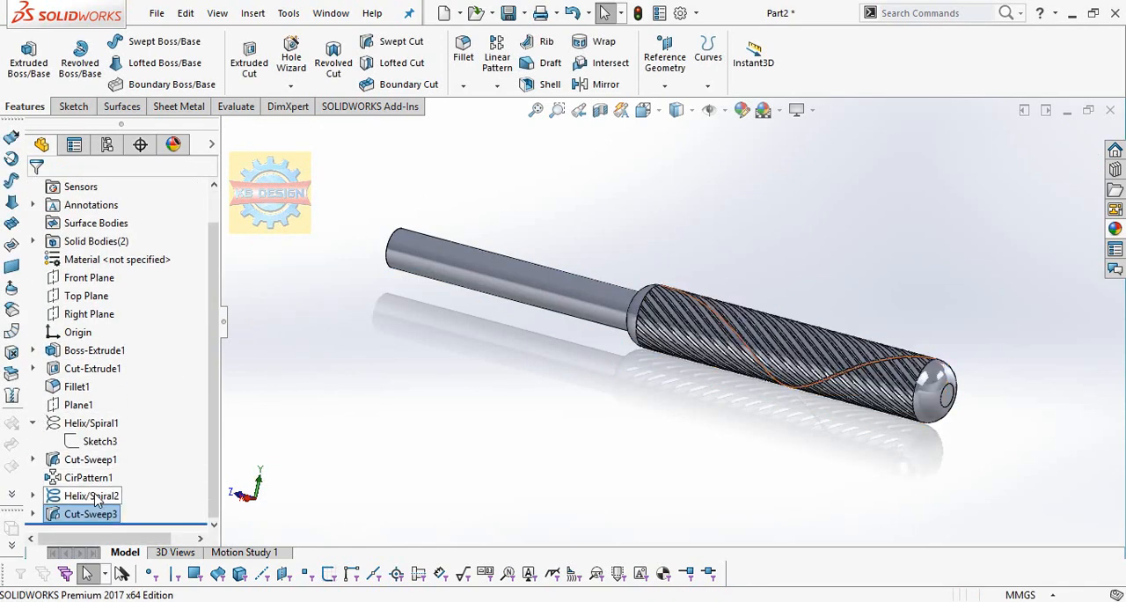
{"action": "right_click", "coordinate": [81, 495]}
{"action": "left_click", "coordinate": [110, 302]}
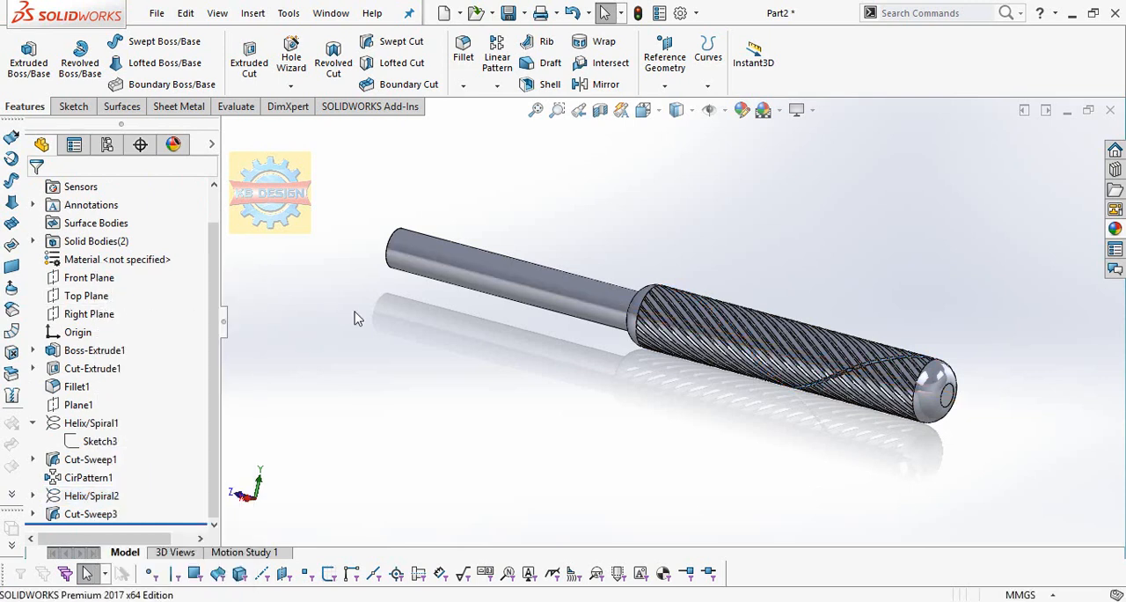
Circular-pattern the rod's solid body around the thin shaft's end edge with 20 equally spaced instances over 360 degrees.
{"action": "left_click", "coordinate": [498, 86]}
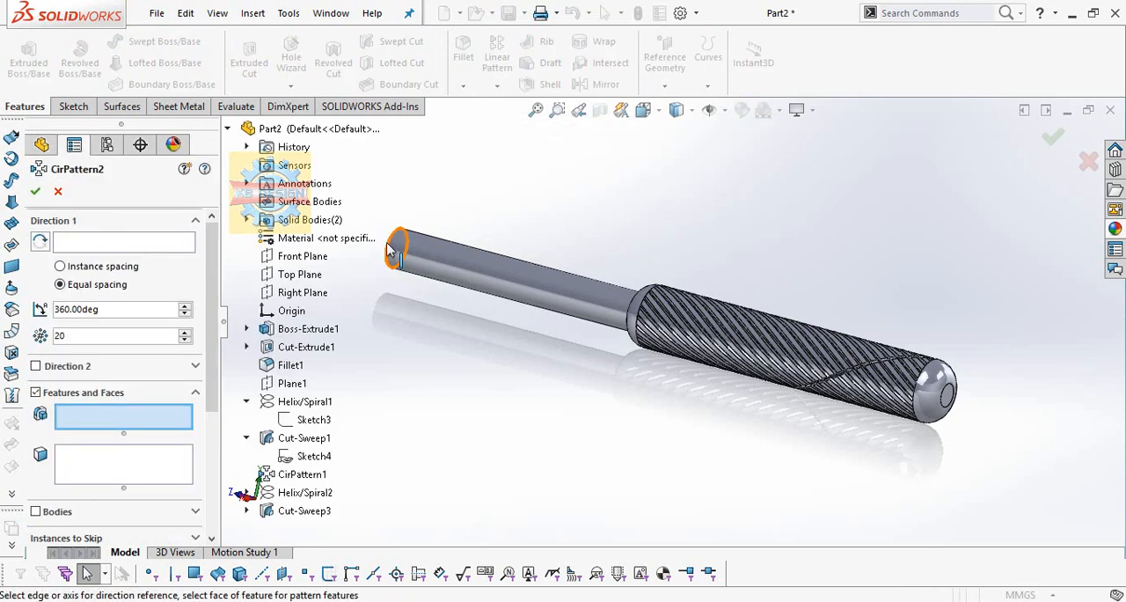
{"action": "left_click", "coordinate": [173, 247]}
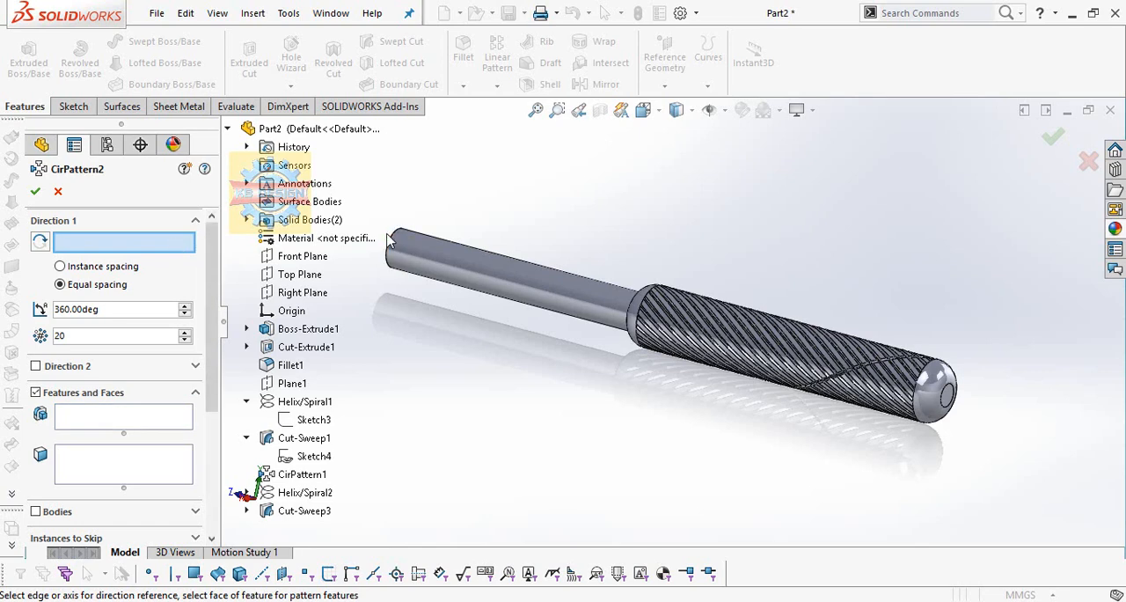
{"action": "left_click", "coordinate": [393, 243]}
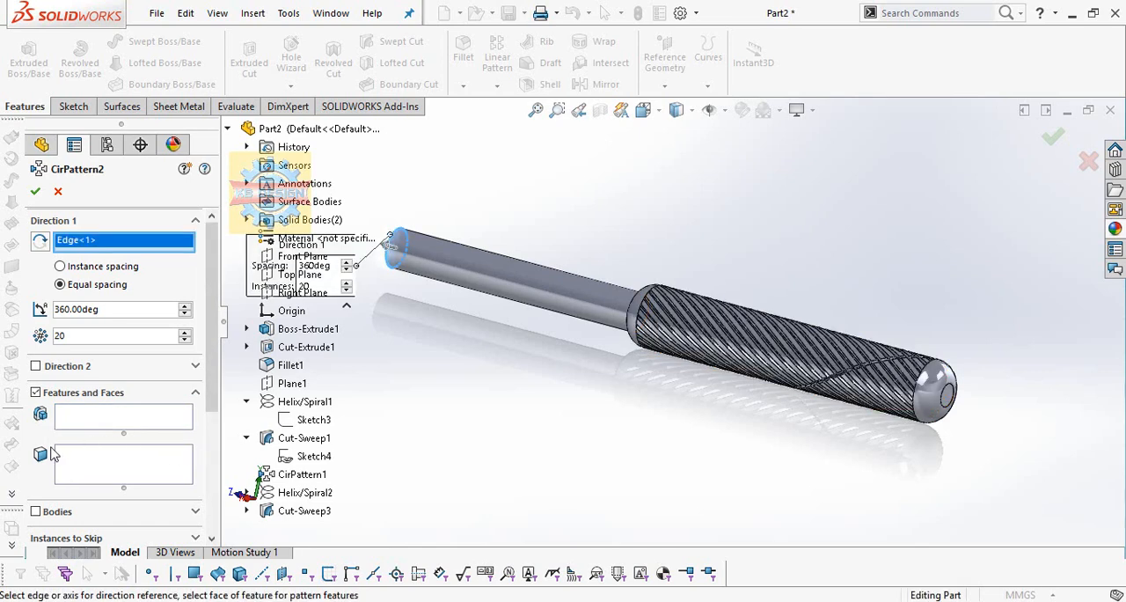
{"action": "left_click", "coordinate": [35, 511]}
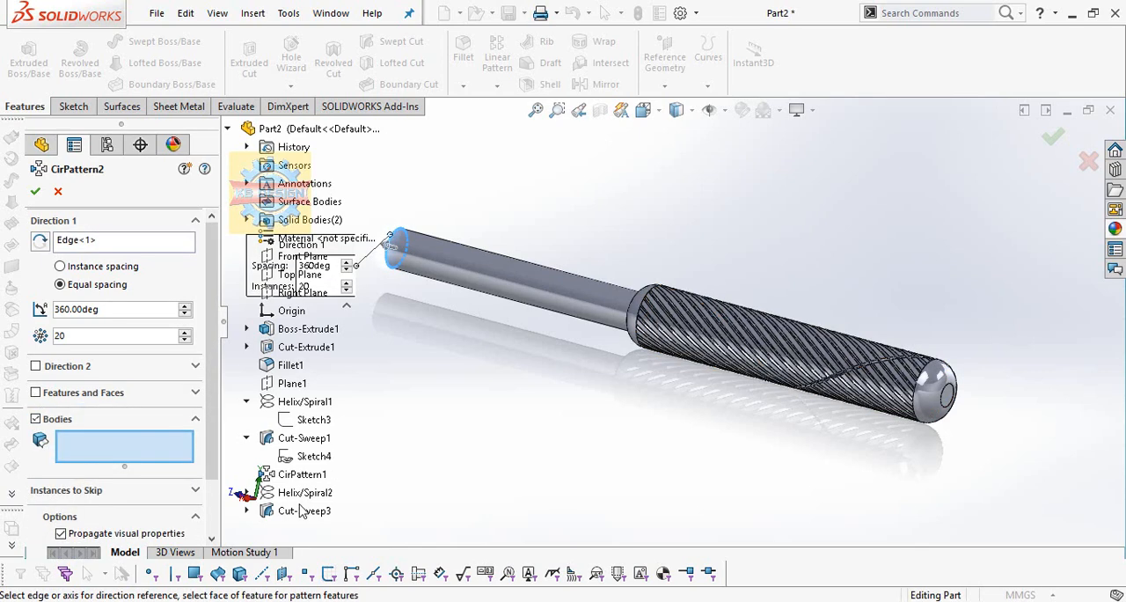
{"action": "left_click", "coordinate": [532, 305]}
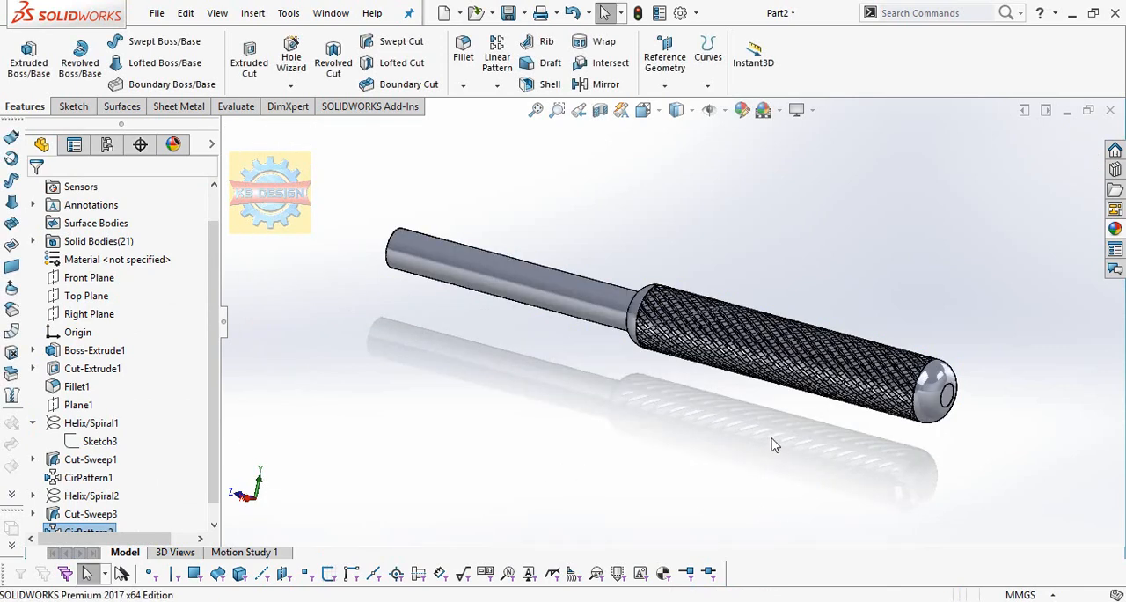
{"action": "scroll", "coordinate": [815, 382], "scroll_direction": "down", "scroll_amount": 2}
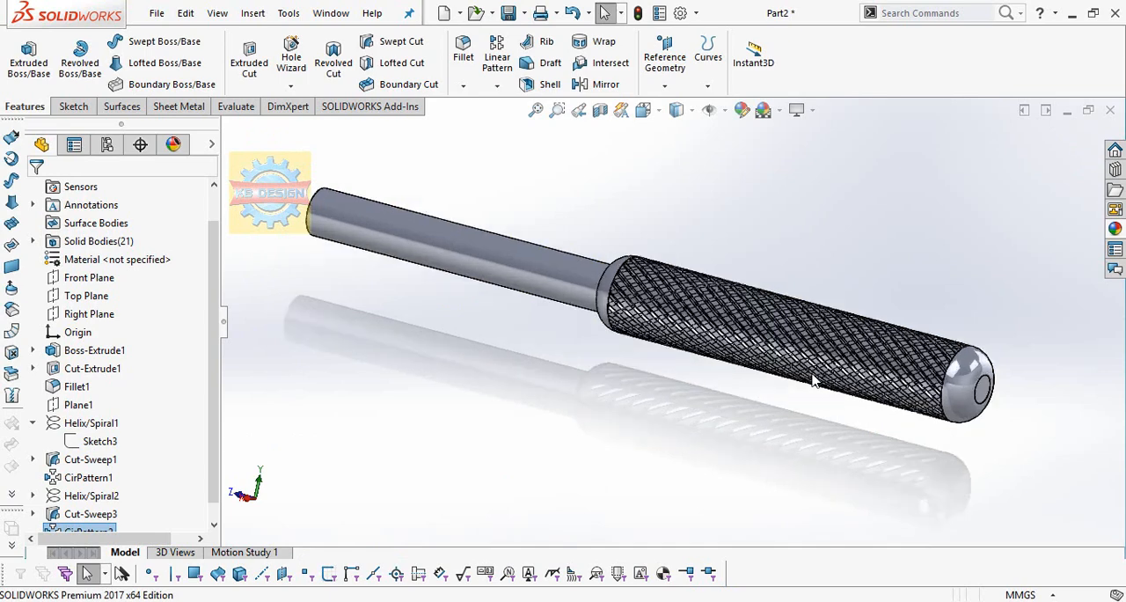
{"action": "scroll", "coordinate": [774, 310], "scroll_direction": "down", "scroll_amount": 1}
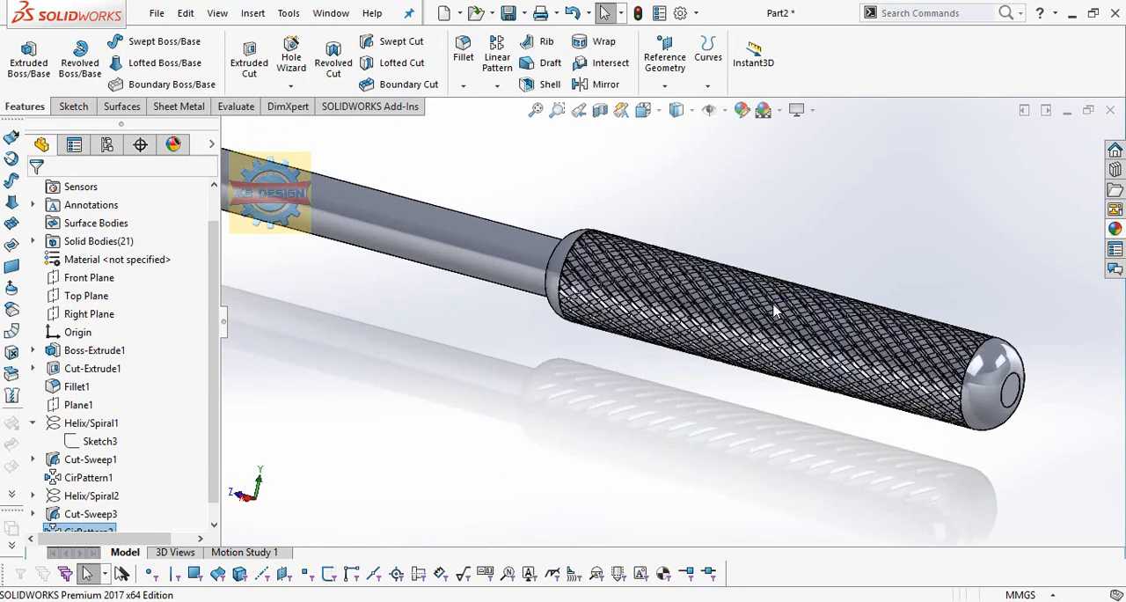
{"action": "scroll", "coordinate": [774, 310], "scroll_direction": "down", "scroll_amount": 1}
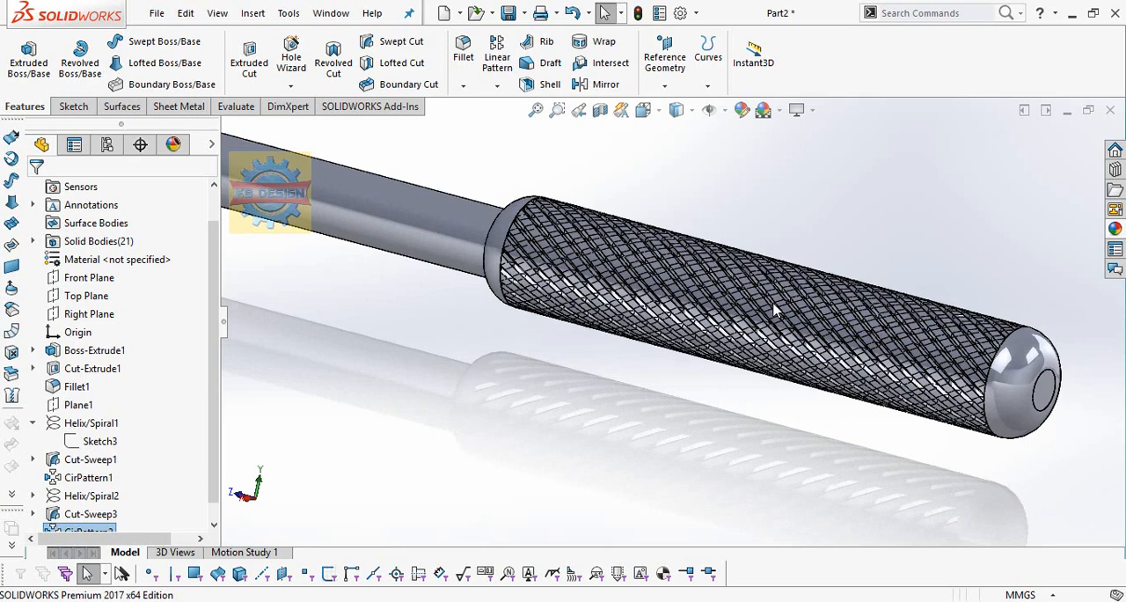
{"action": "scroll", "coordinate": [774, 310], "scroll_direction": "up", "scroll_amount": 1}
{"action": "scroll", "coordinate": [774, 309], "scroll_direction": "up", "scroll_amount": 1}
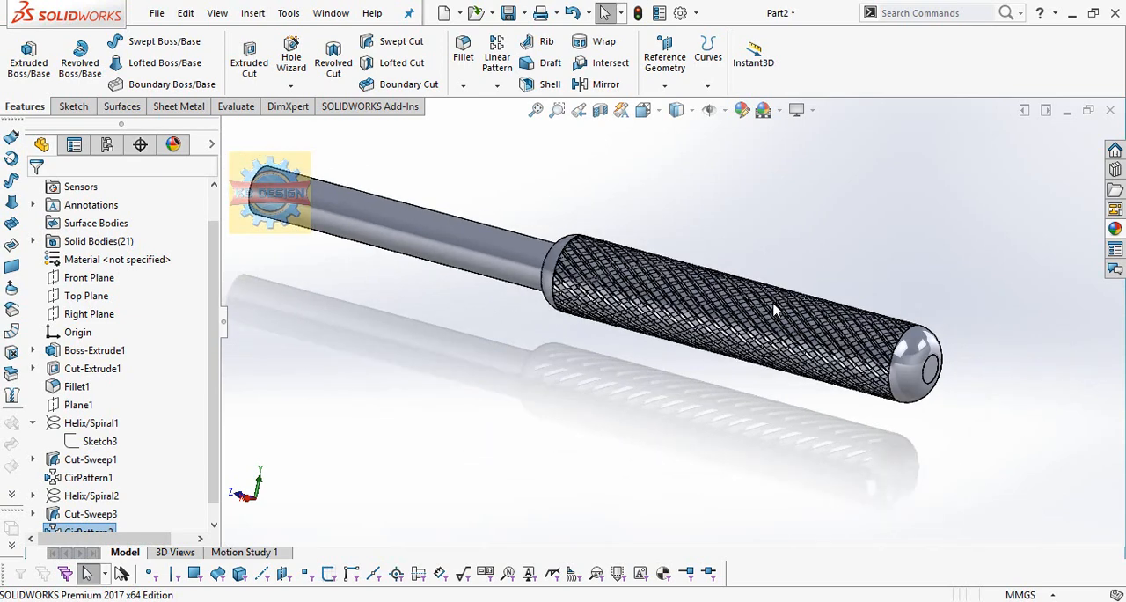